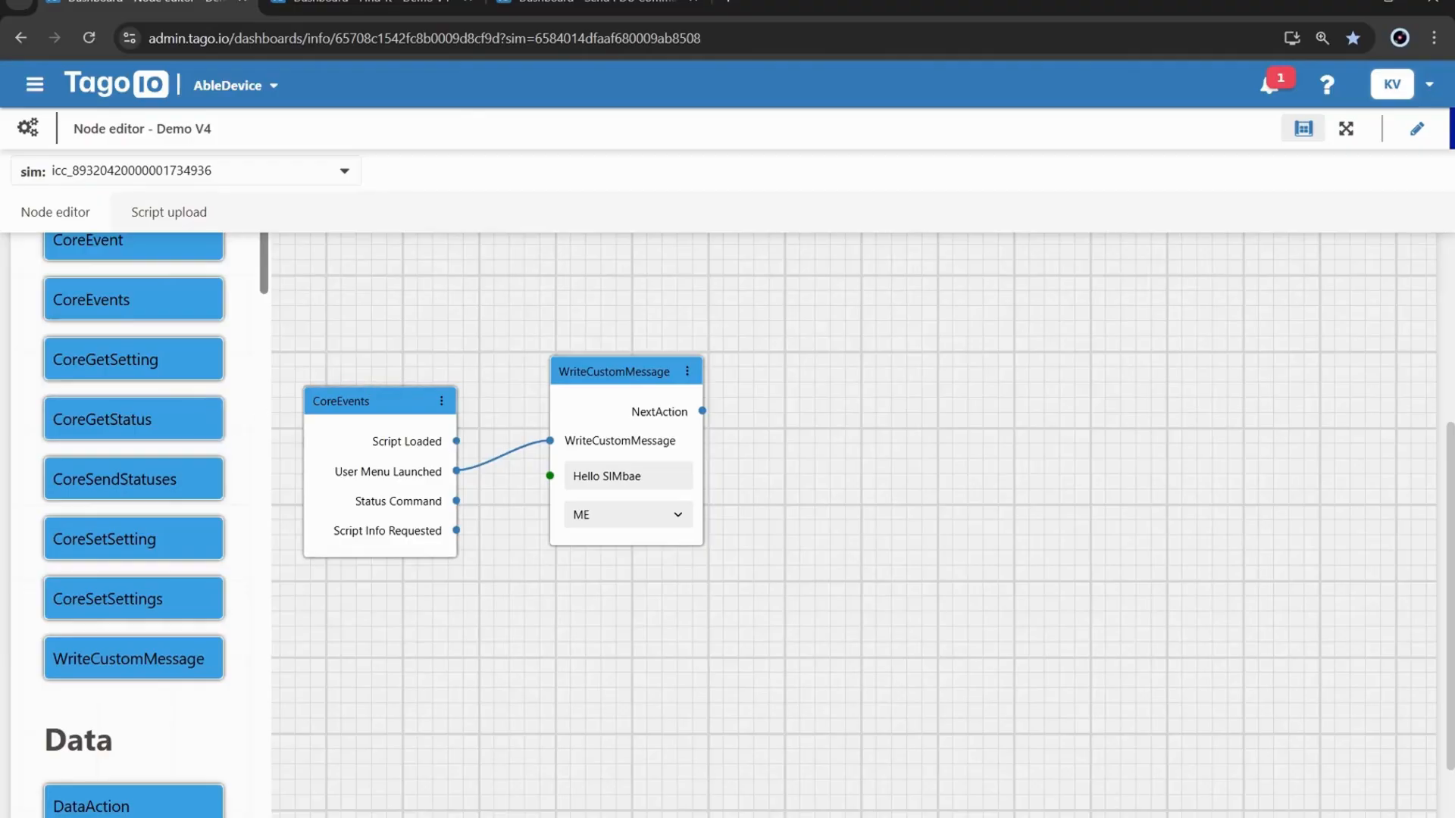
Step: Bring up the mirrored EB2103 phone, return to its home screen, and launch the User Menu in SIM Services
click(615, 817)
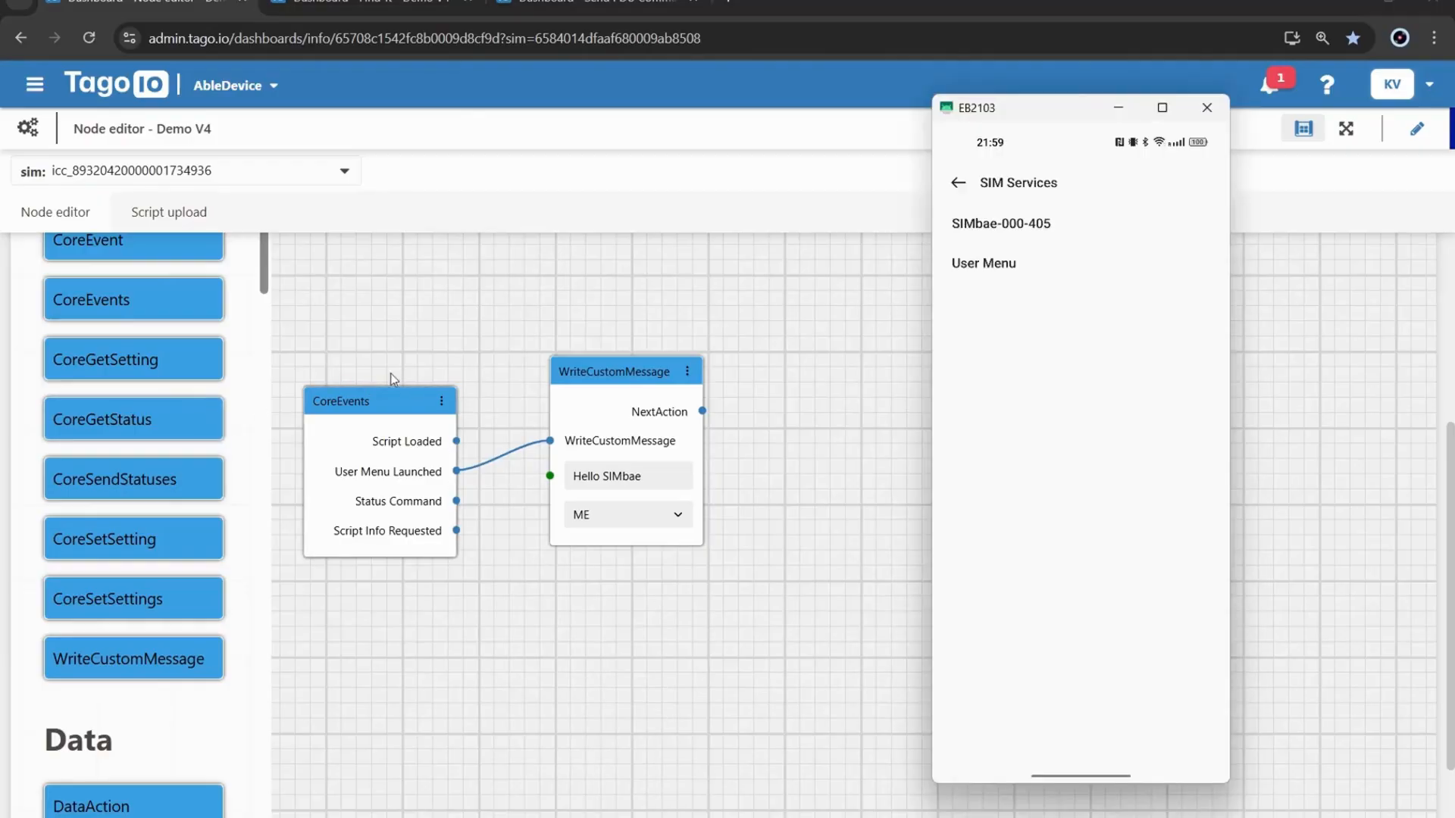
drag(1102, 773, 1058, 615)
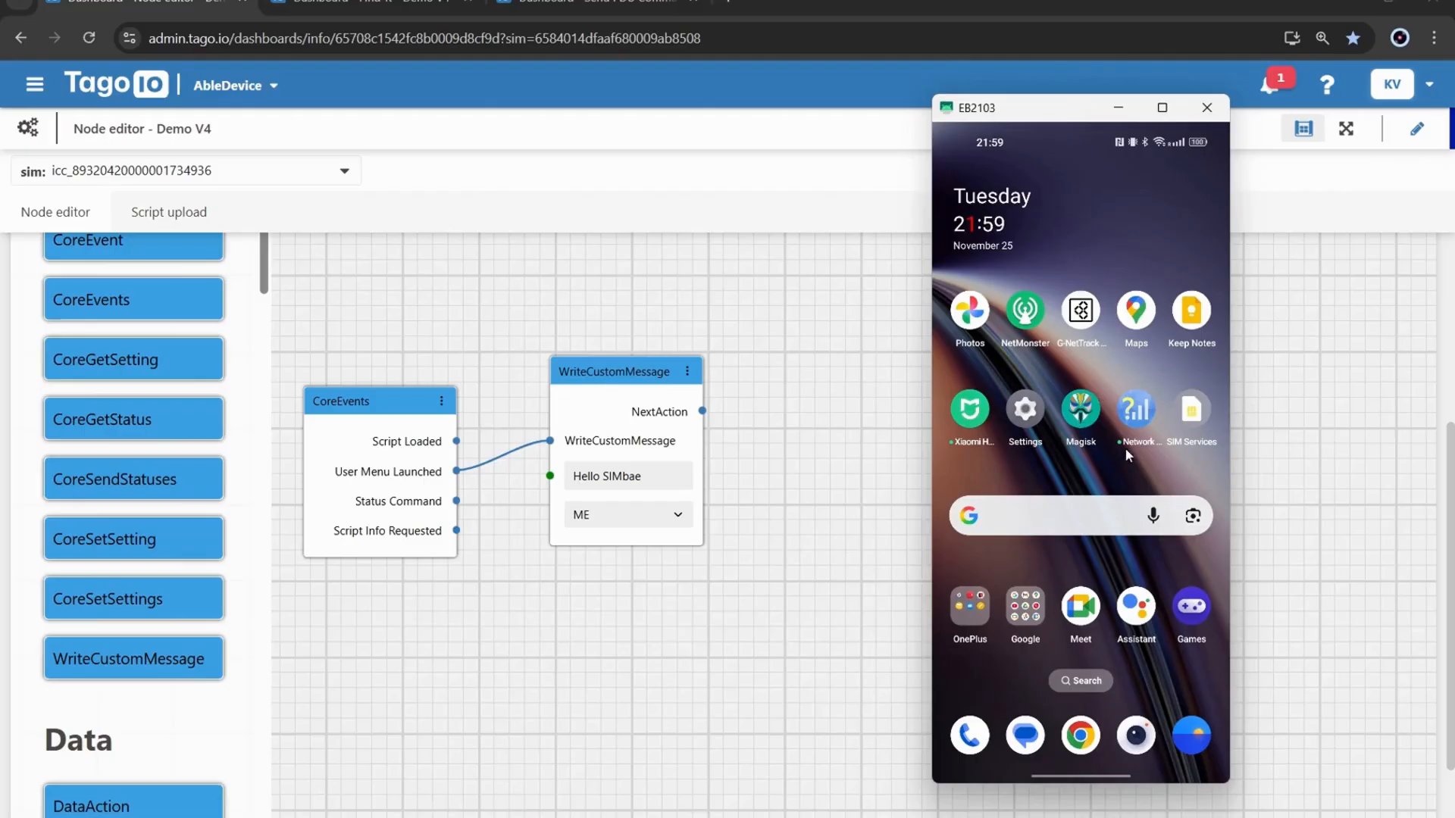
click(1190, 413)
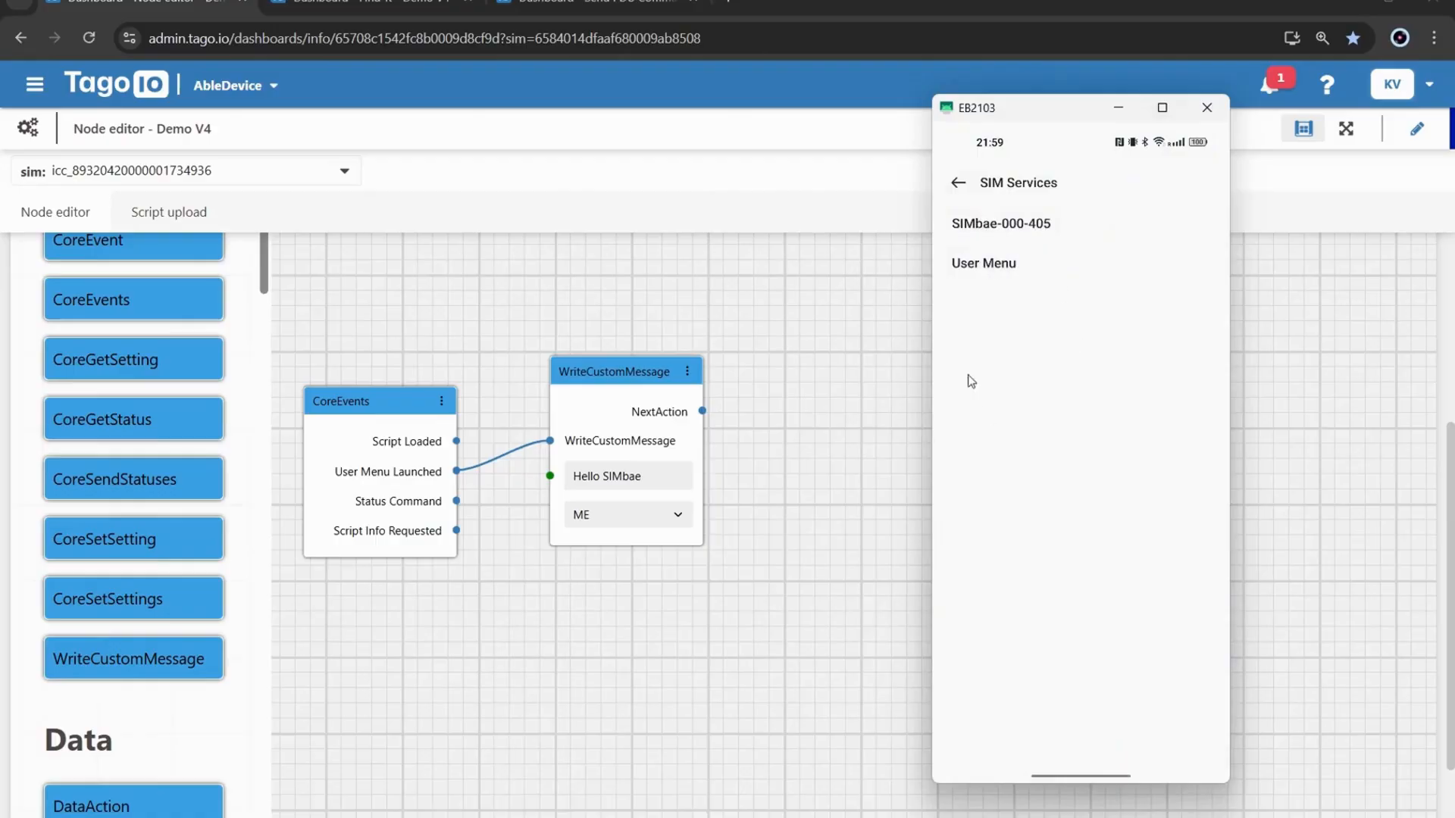
click(1006, 275)
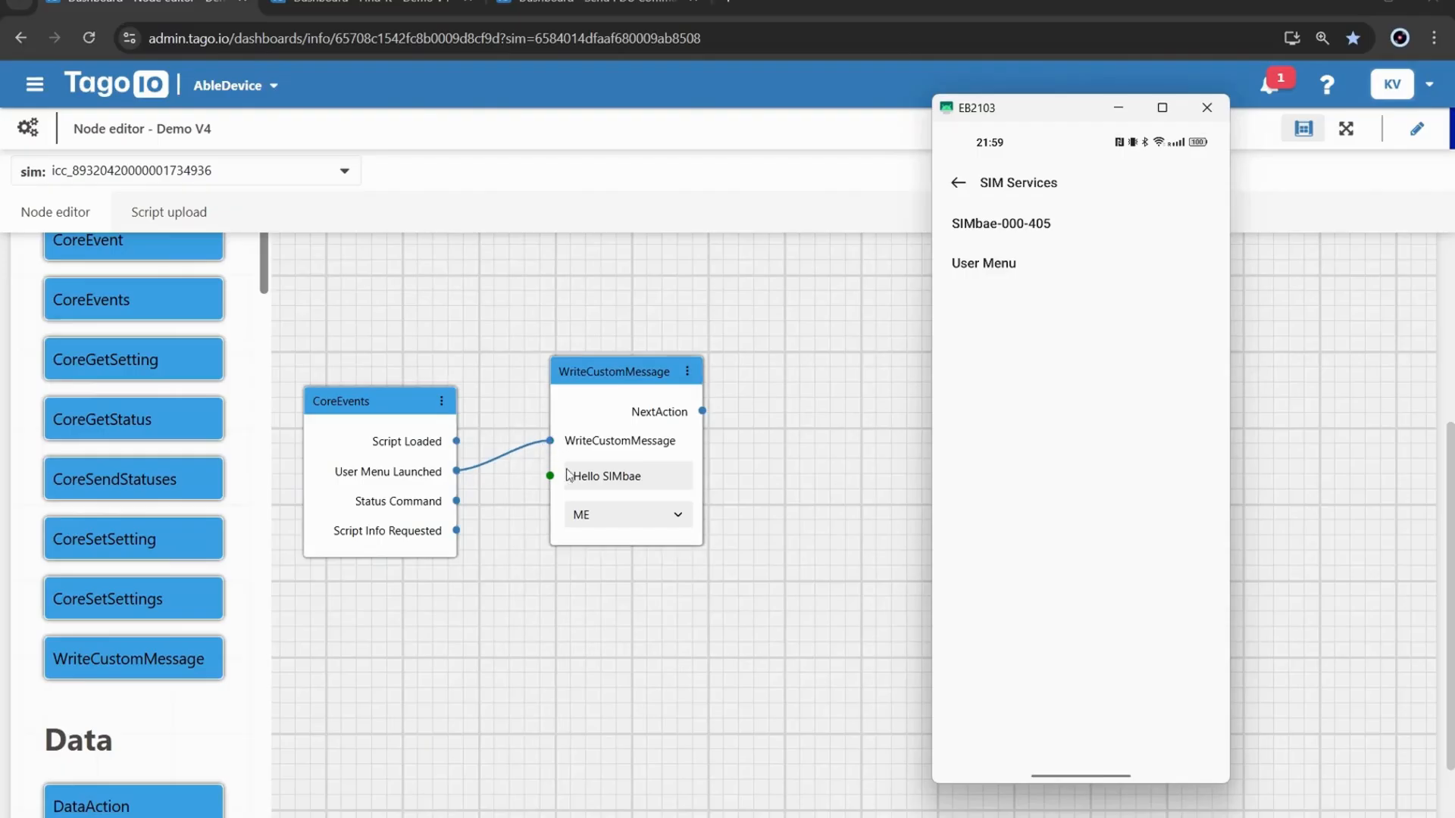
Step: Move the connected CoreEvents and WriteCustomMessage nodes higher on the canvas, just below the editor's commands
click(643, 477)
click(643, 477)
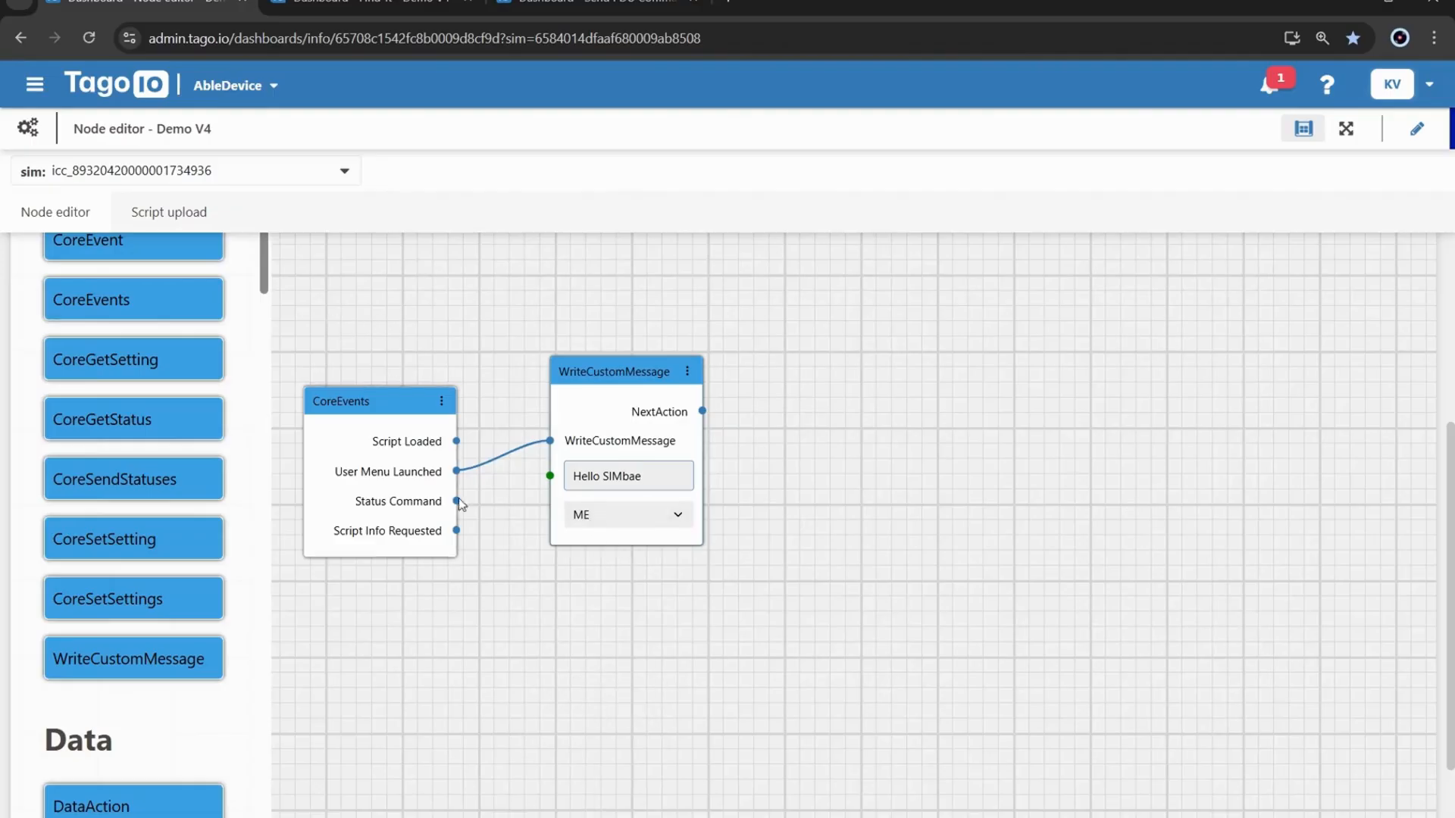
click(609, 757)
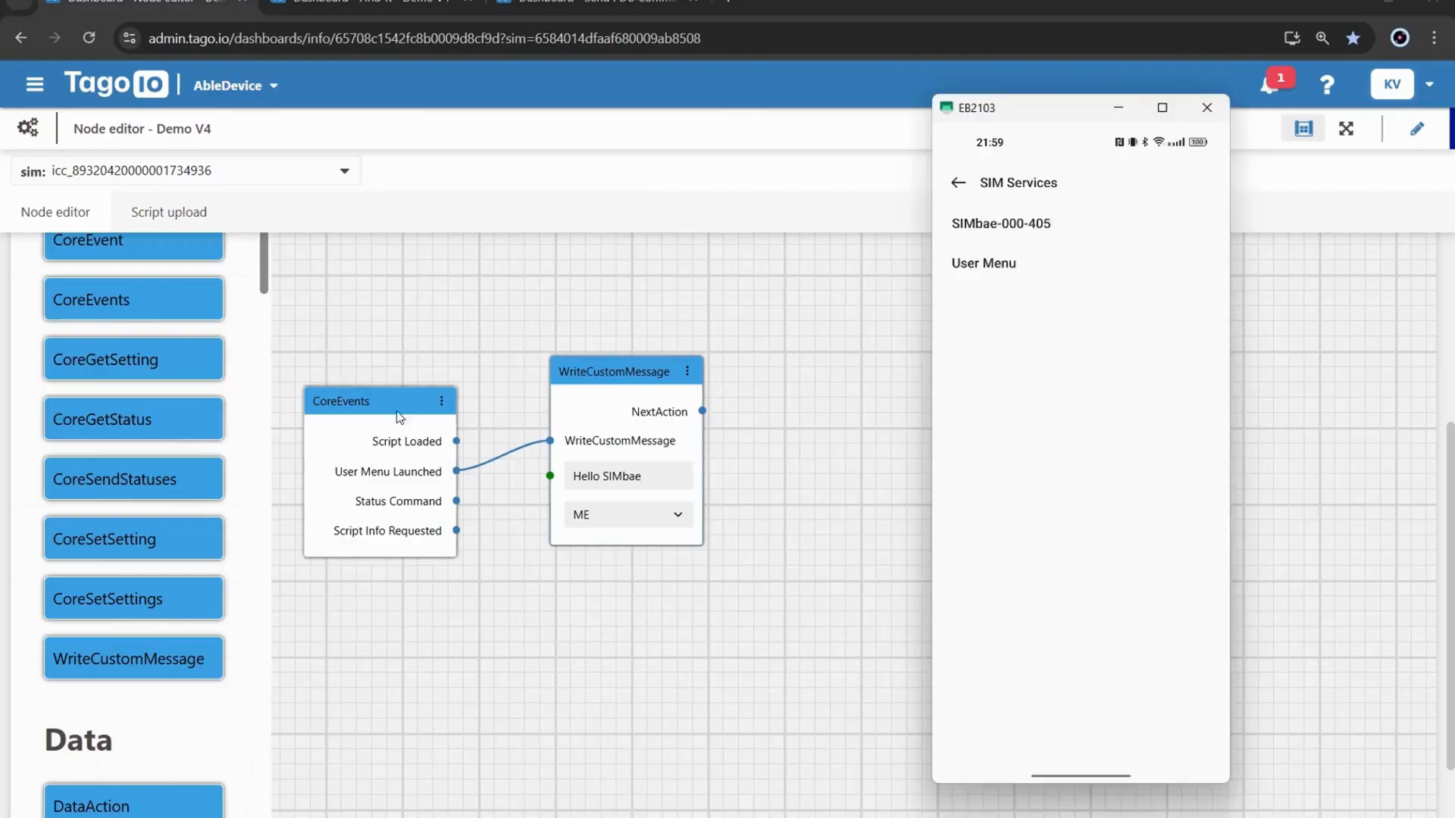
scroll(239, 326, up, 4)
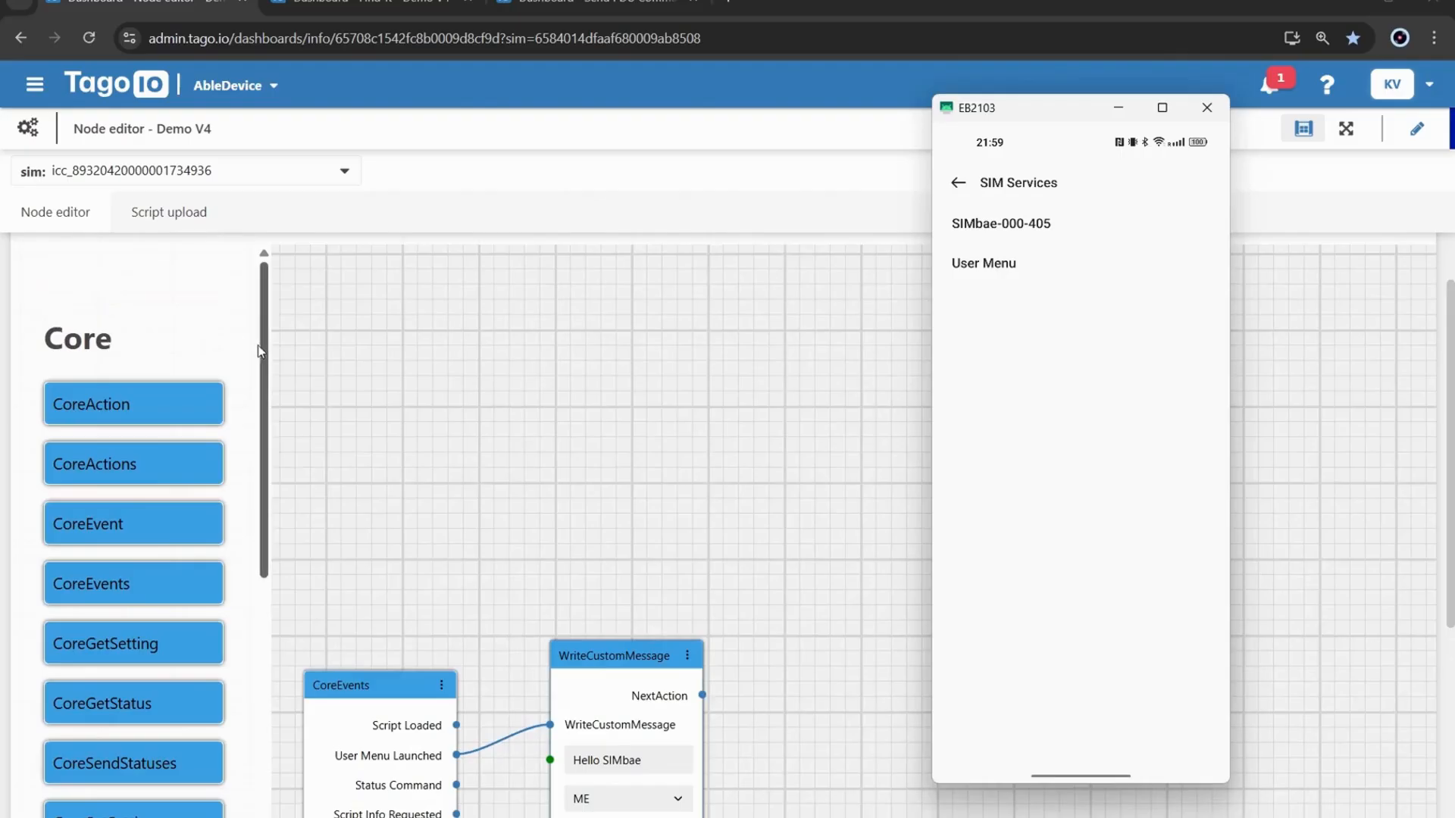
scroll(226, 349, up, 2)
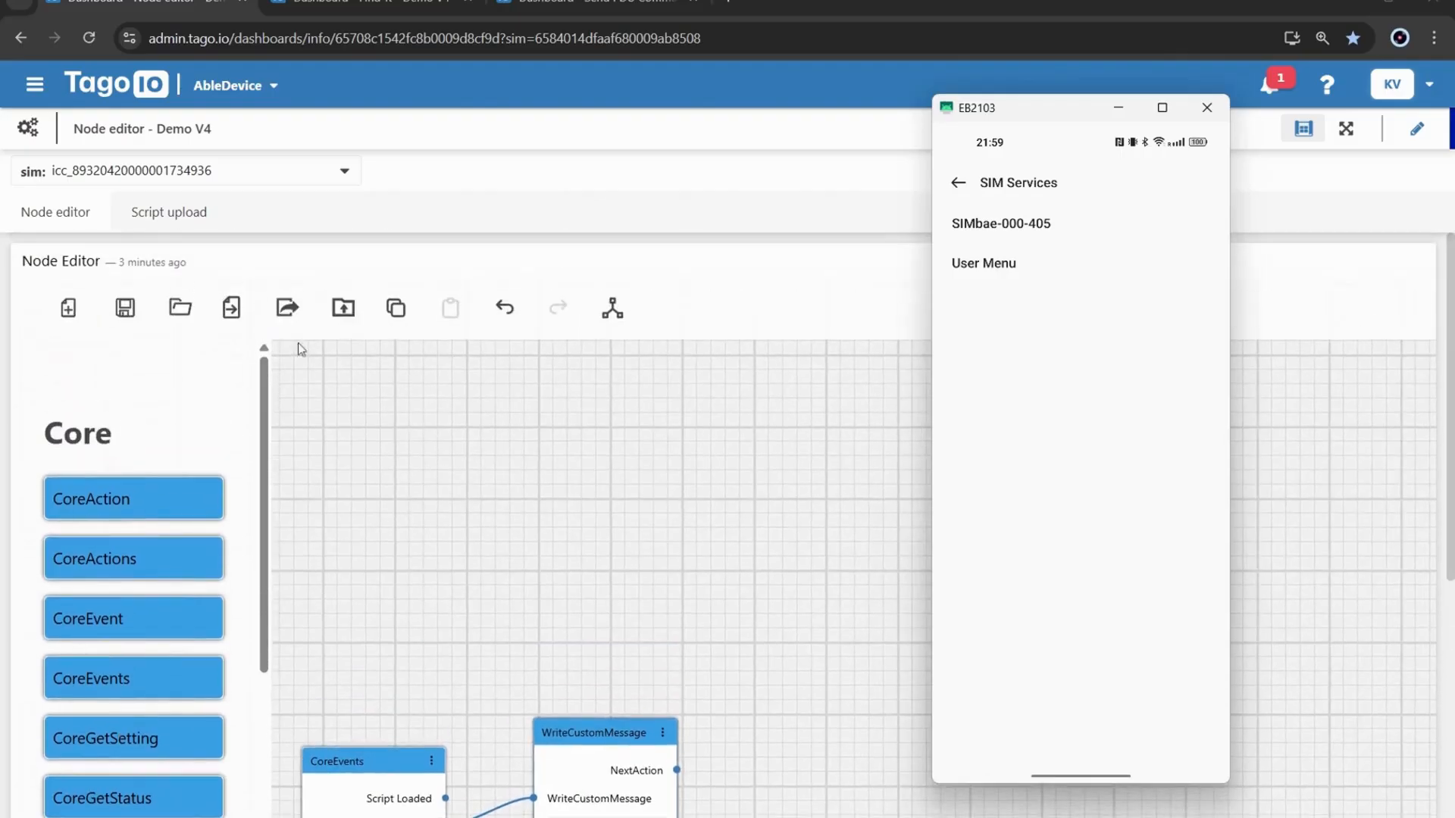
drag(385, 762, 383, 448)
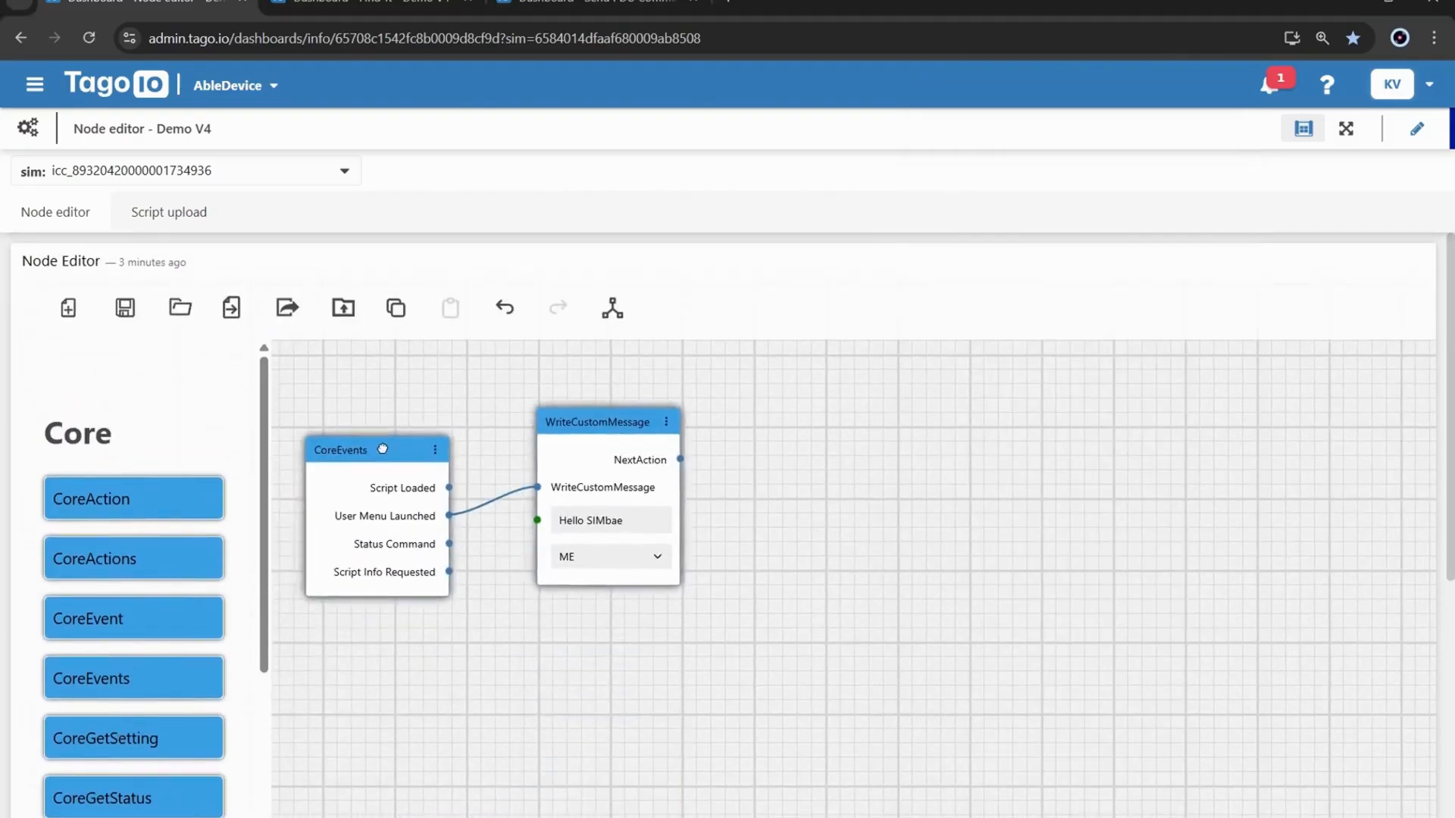
Step: Check the phone's User Menu response before any script is uploaded
click(606, 817)
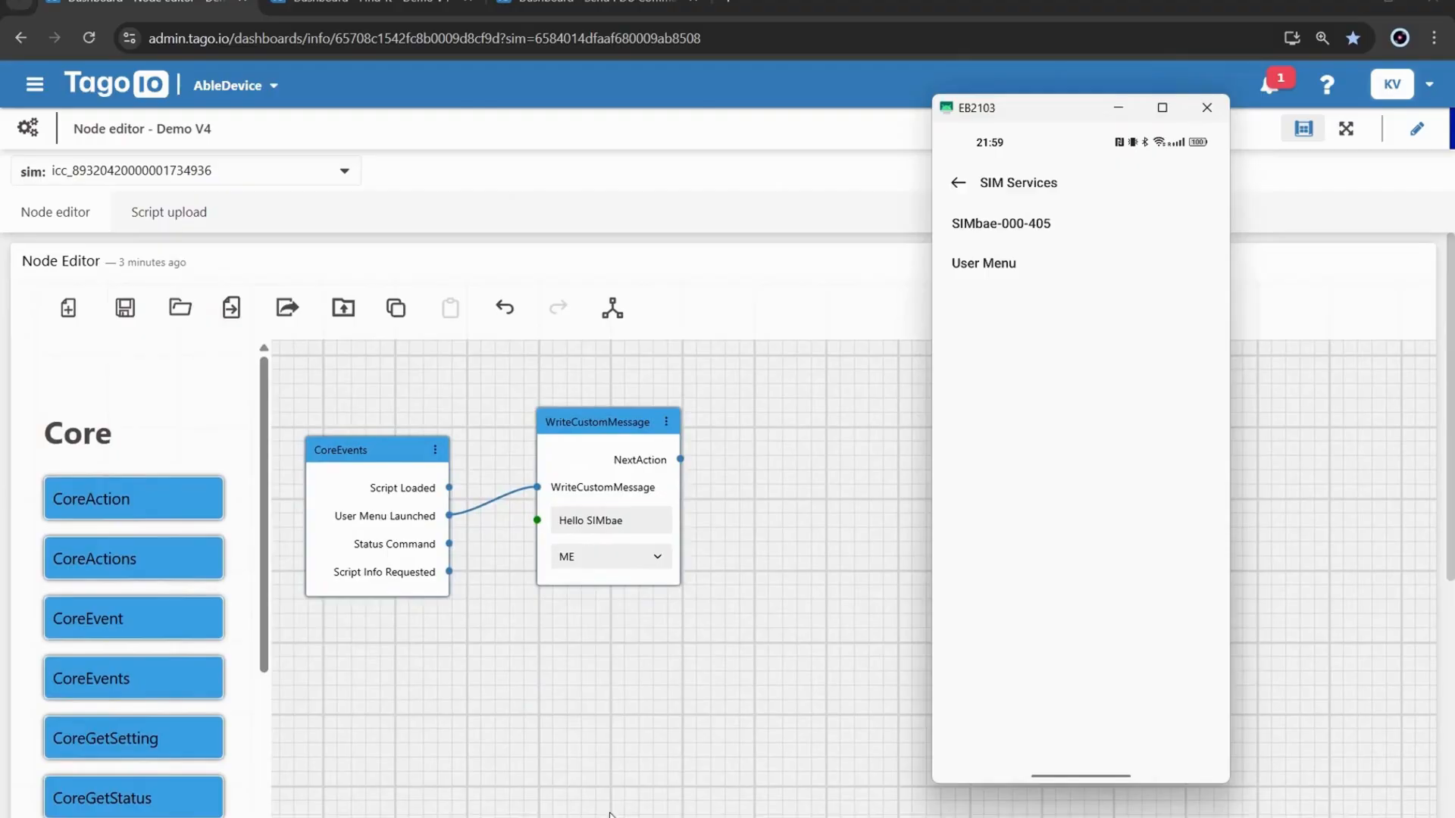
click(996, 265)
click(996, 265)
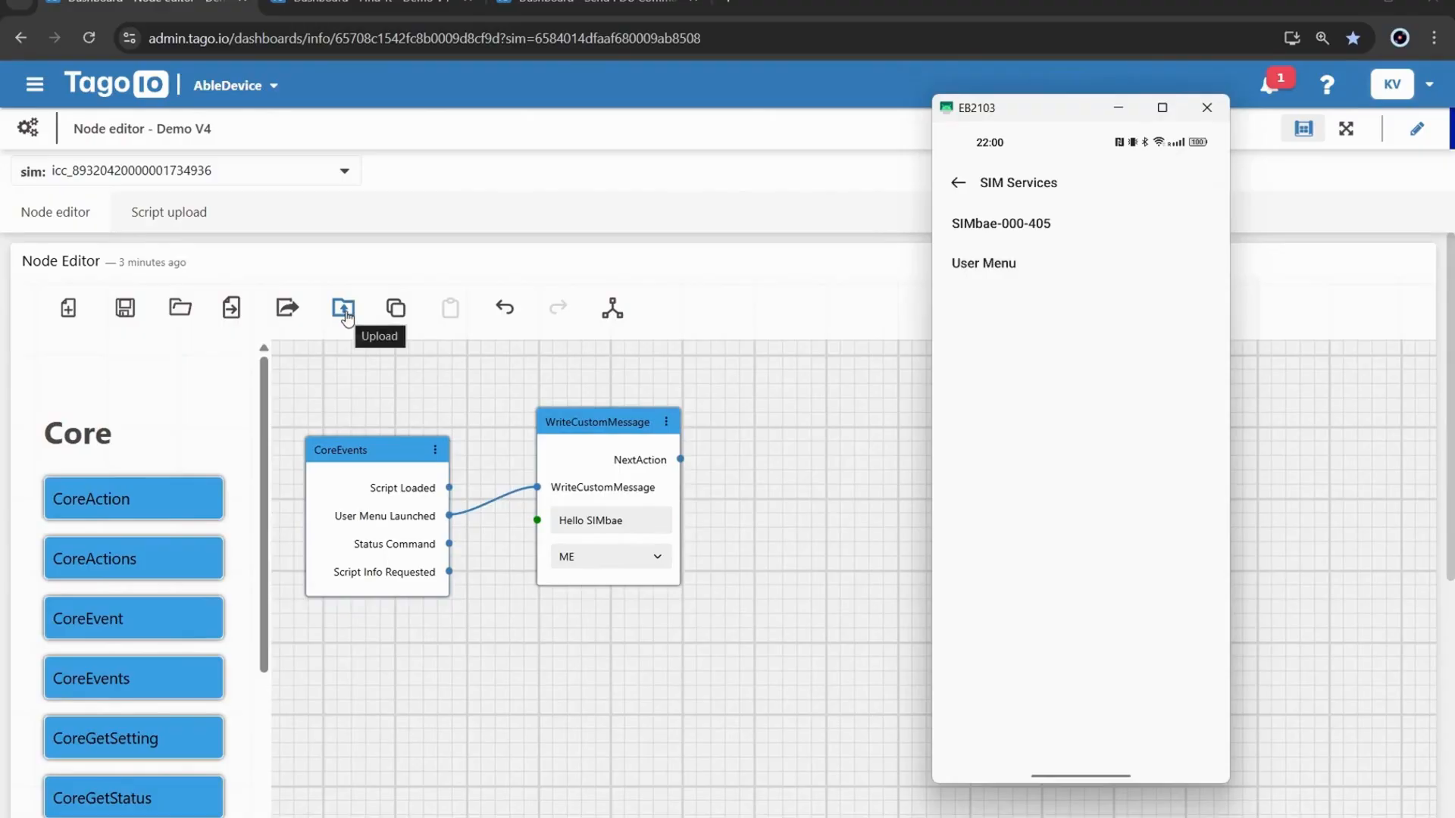
Step: Upload the "Hello SIMbae" node script to the SIM and test it by launching the phone's User Menu and accepting its message
click(345, 315)
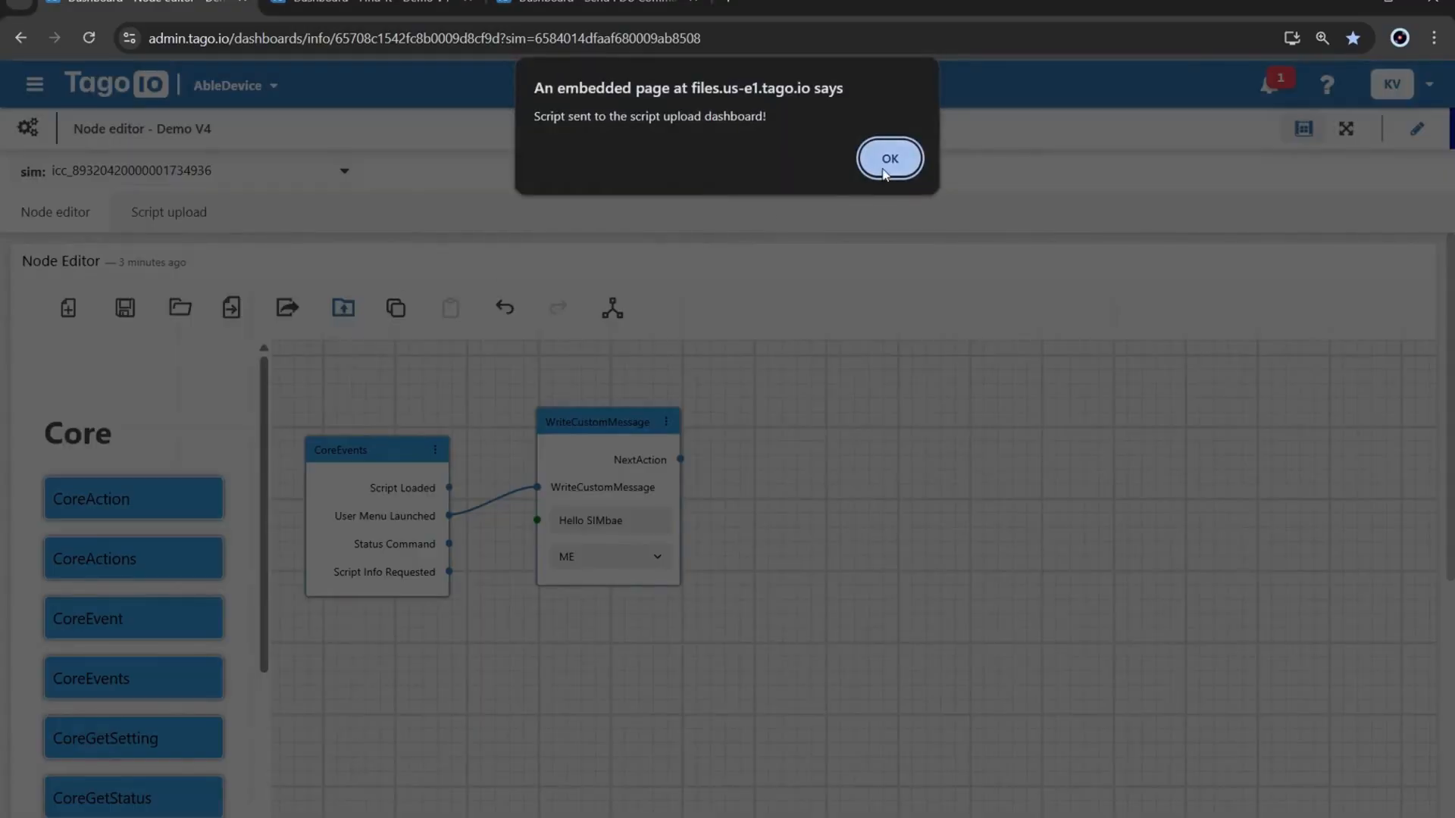
click(888, 160)
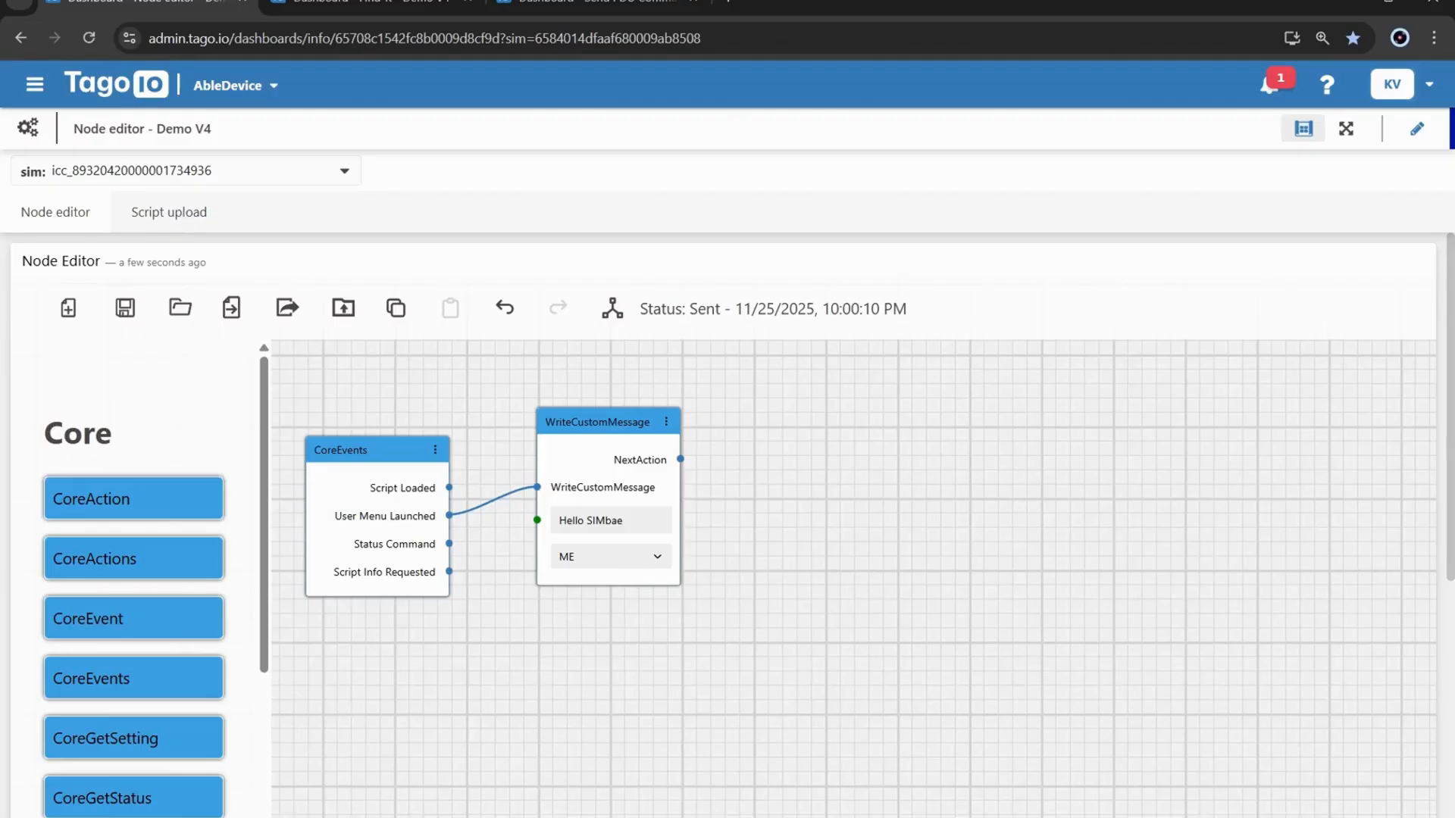
click(614, 816)
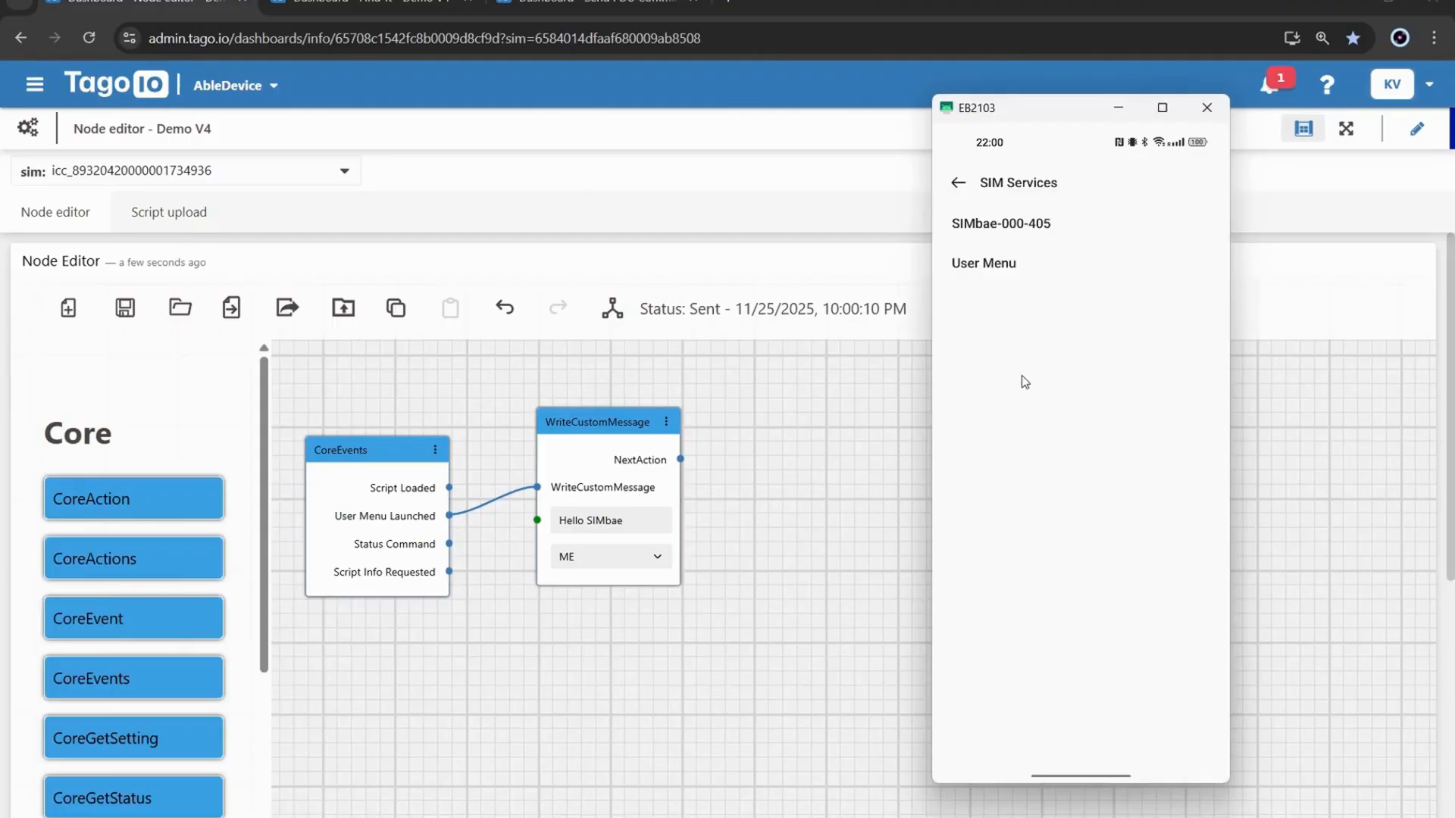
click(1016, 264)
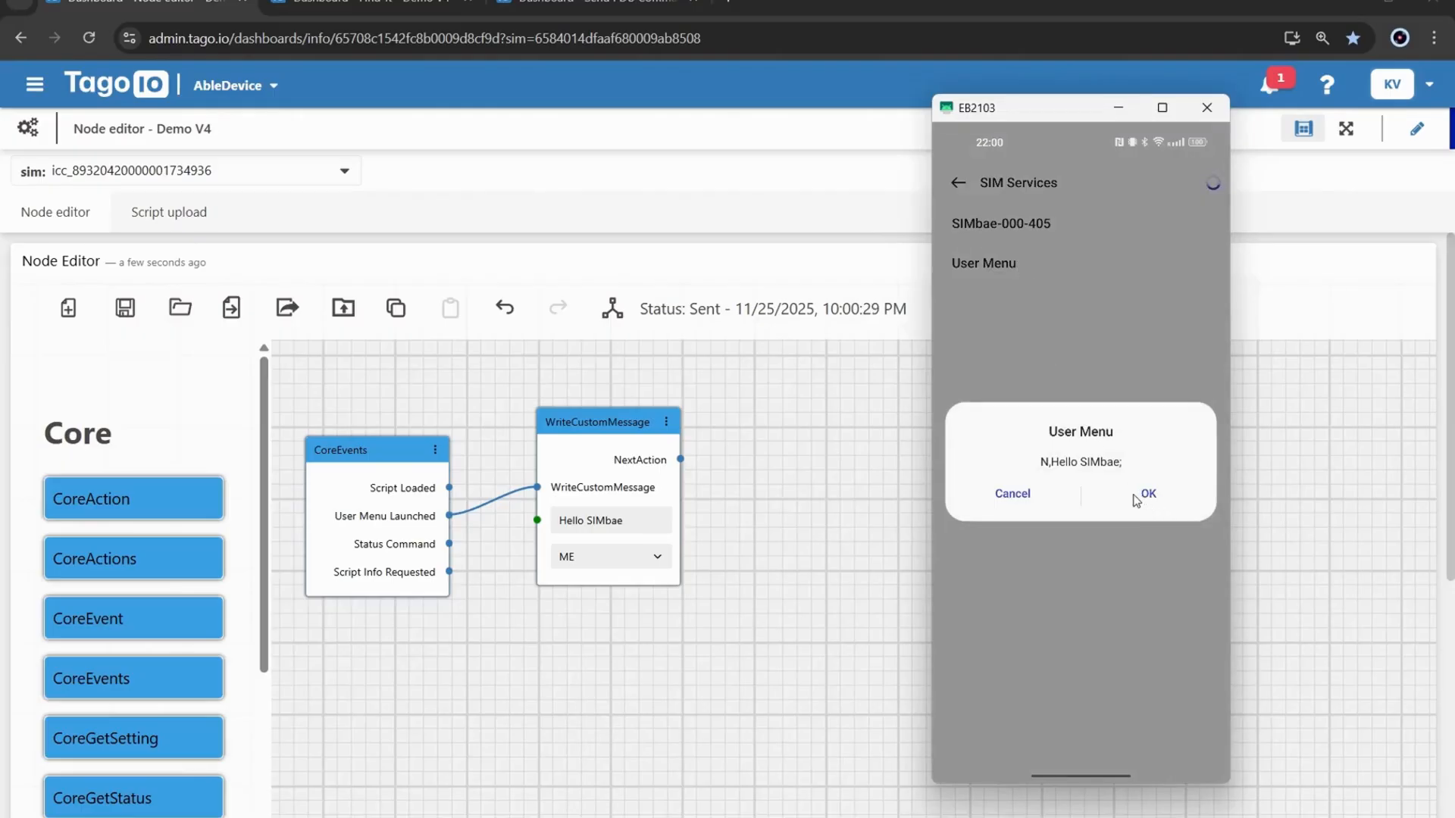
click(1145, 495)
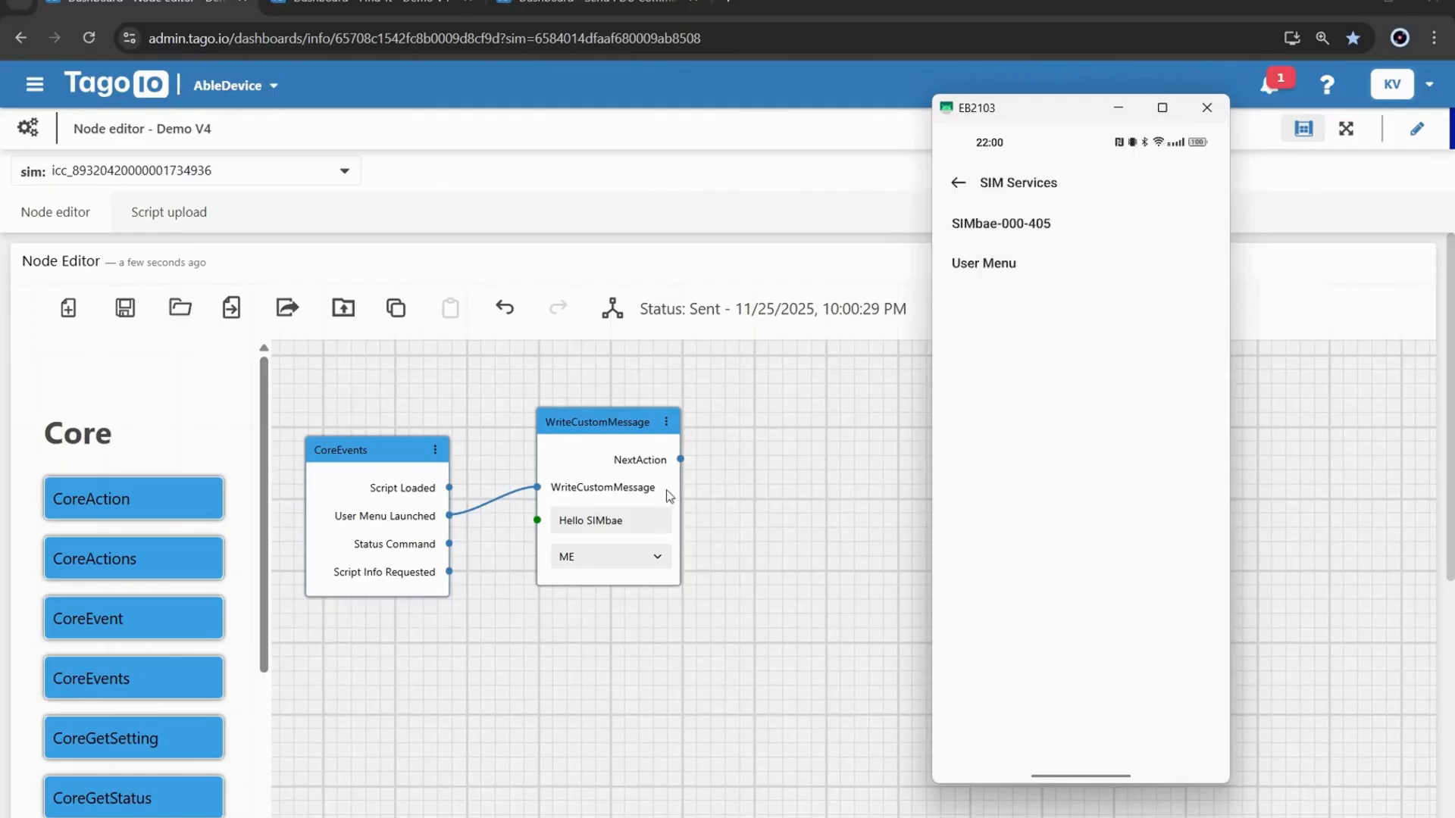
Step: Change the WriteCustomMessage text to "Welcome to SIMbae" and upload the updated script to the SIM
drag(585, 521, 558, 524)
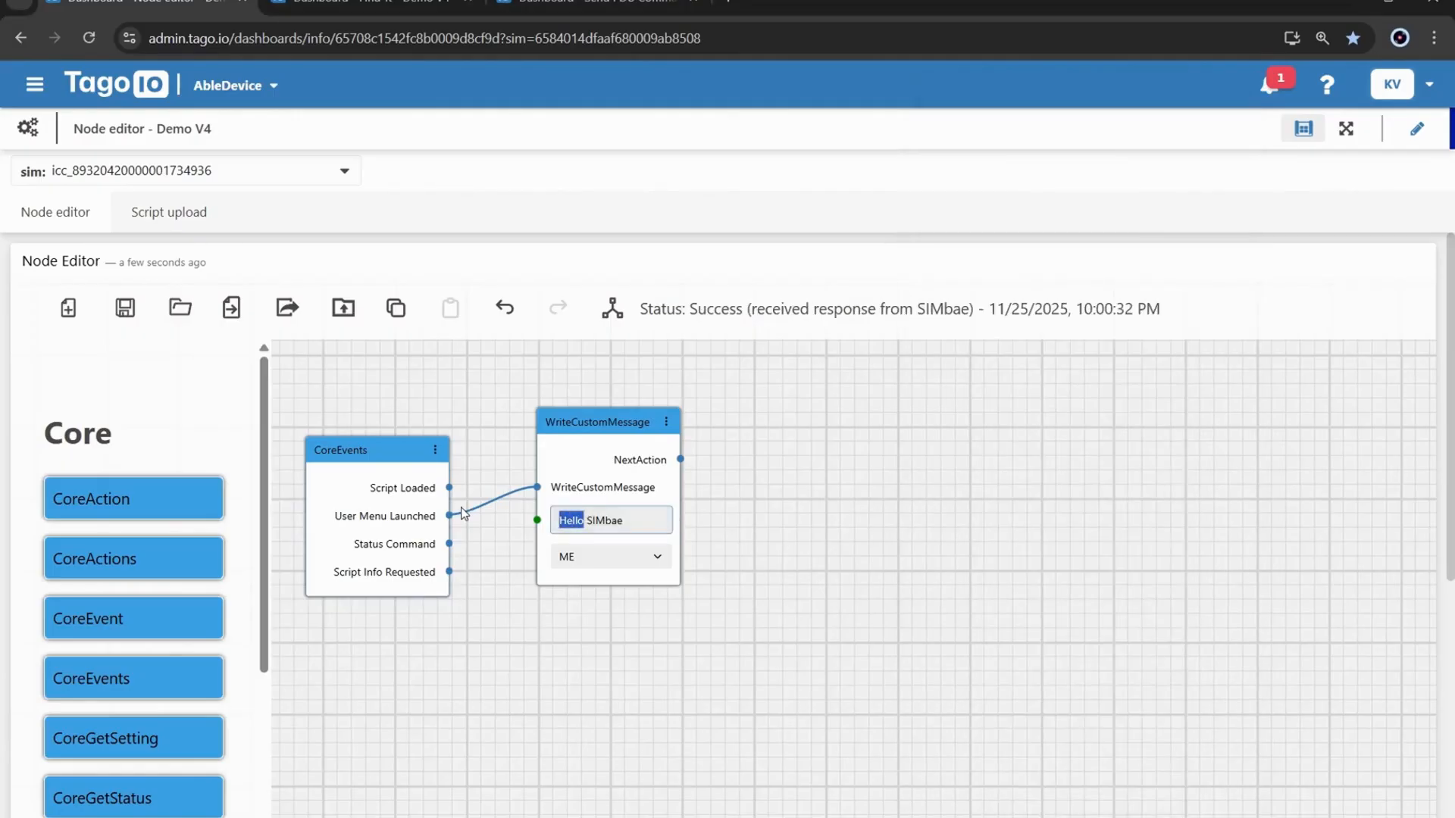
text(Welcome to)
click(343, 309)
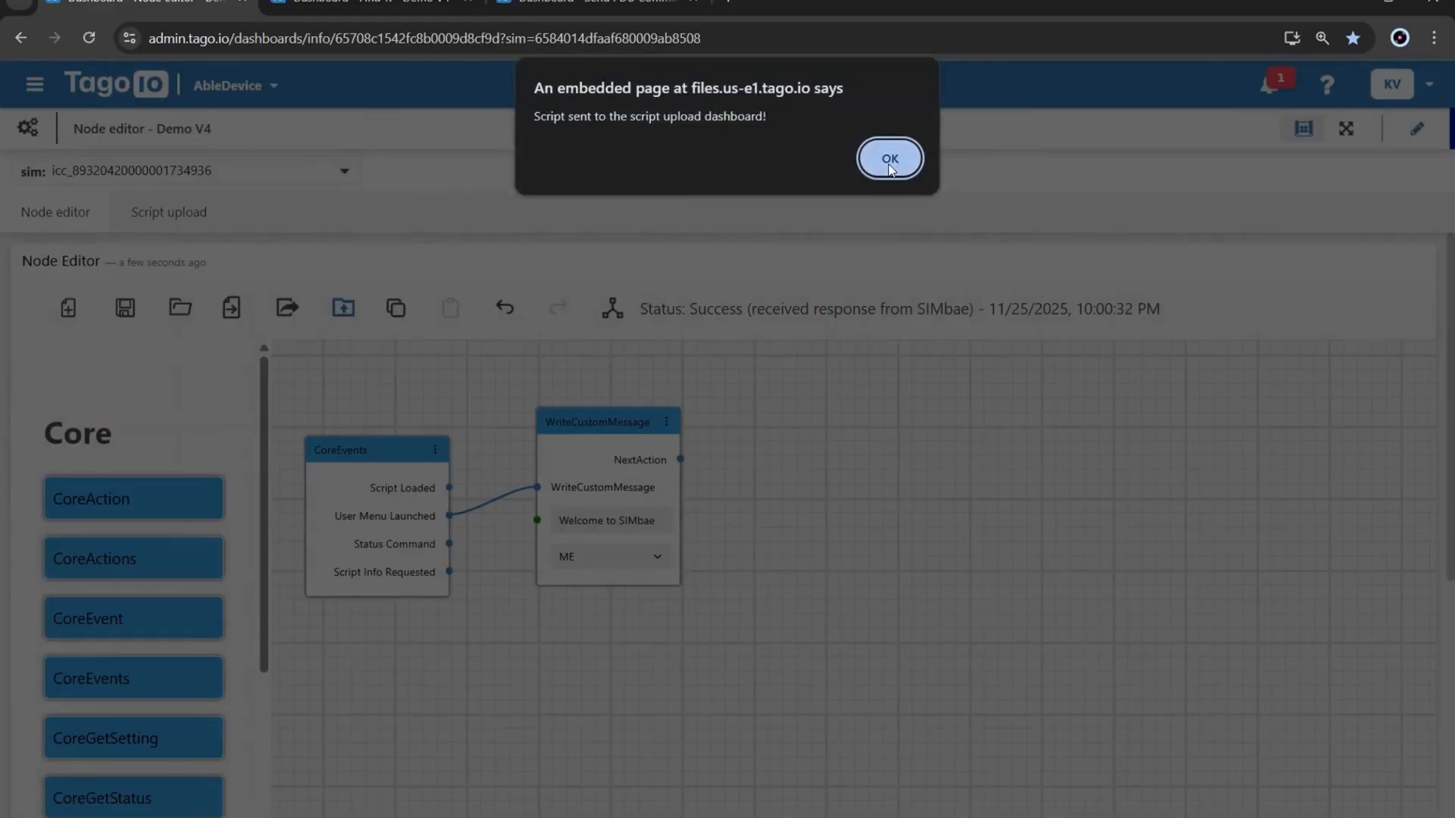
click(890, 167)
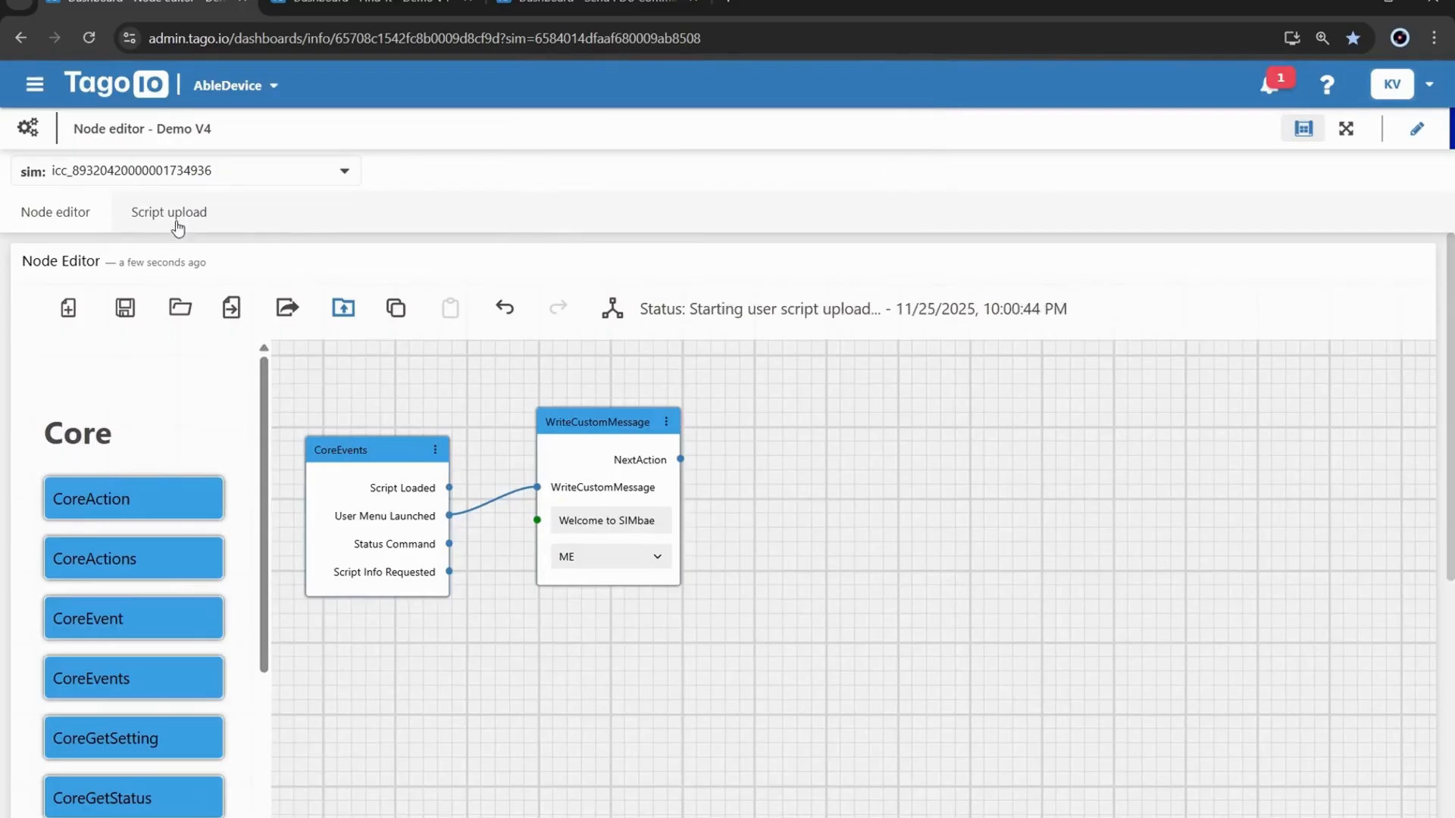
Step: Open the generated user script and split its event, action and closing brackets onto separate lines
click(178, 224)
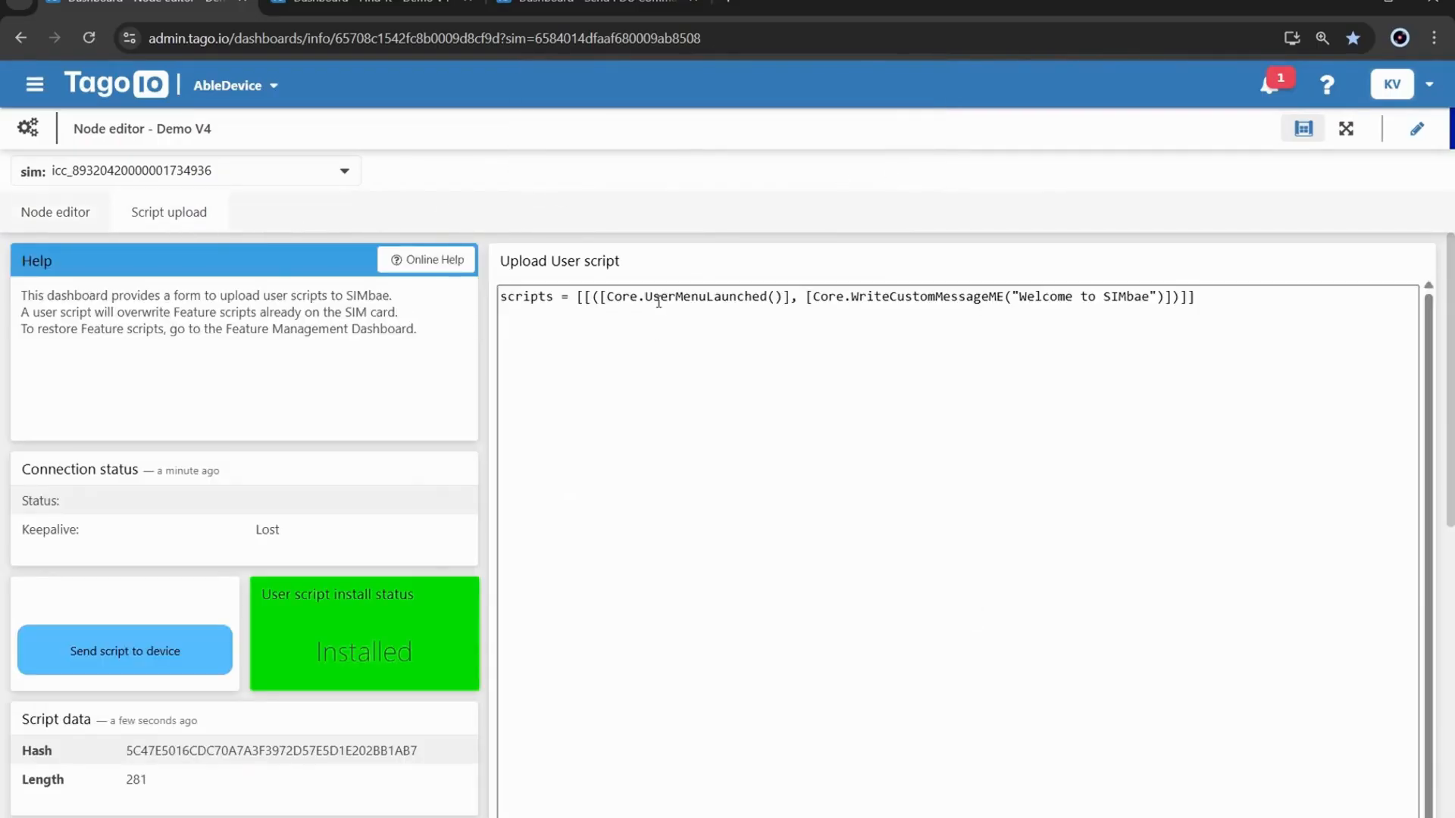
click(604, 297)
key(Return)
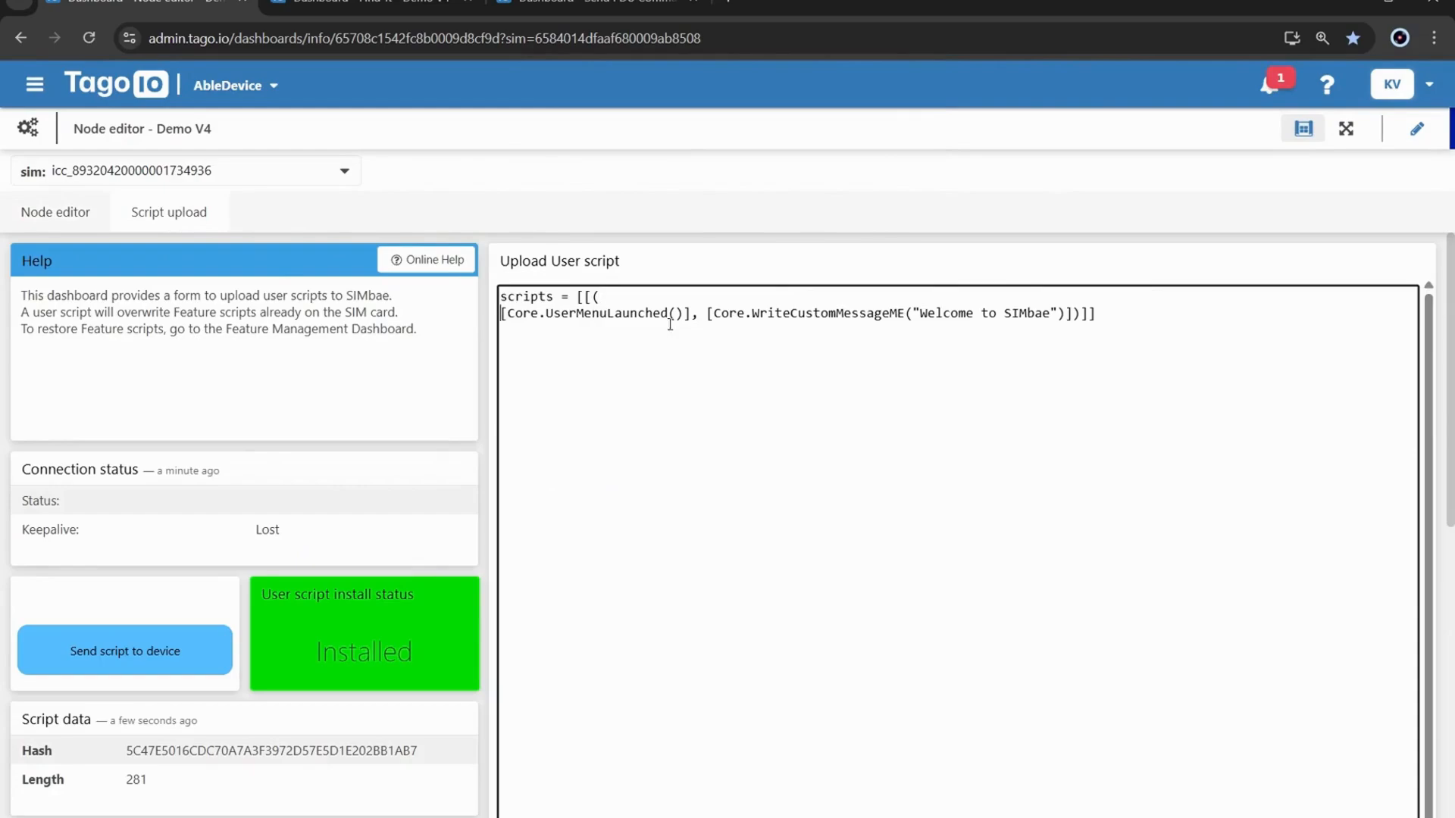
click(704, 313)
key(Return)
key(Return)
key(Return)
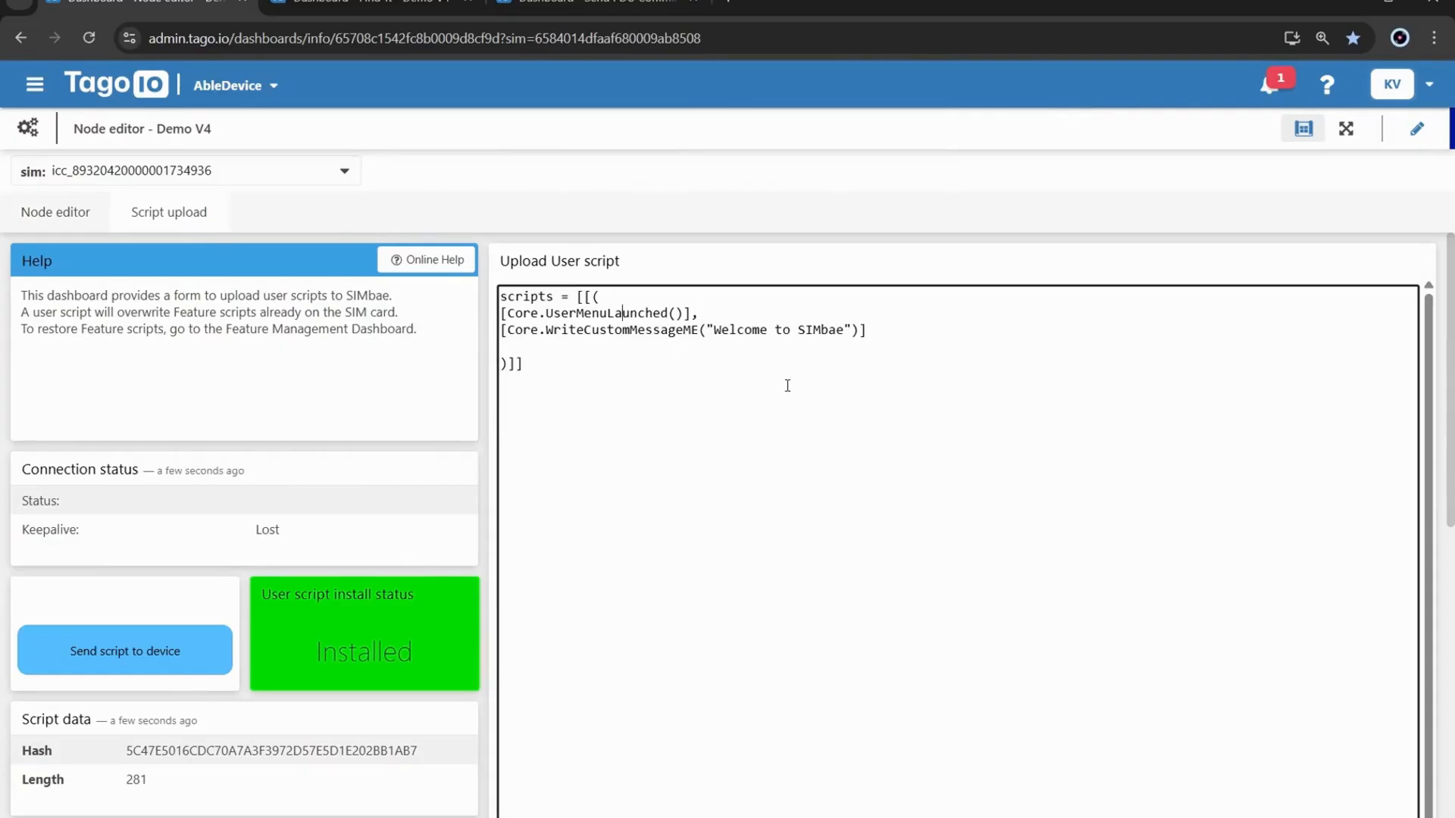
Step: Highlight the Core.UserMenuLaunched event and the Core.WriteCustomMessageME action in the script to examine them
key(shift+End)
key(shift+Left)
key(Down)
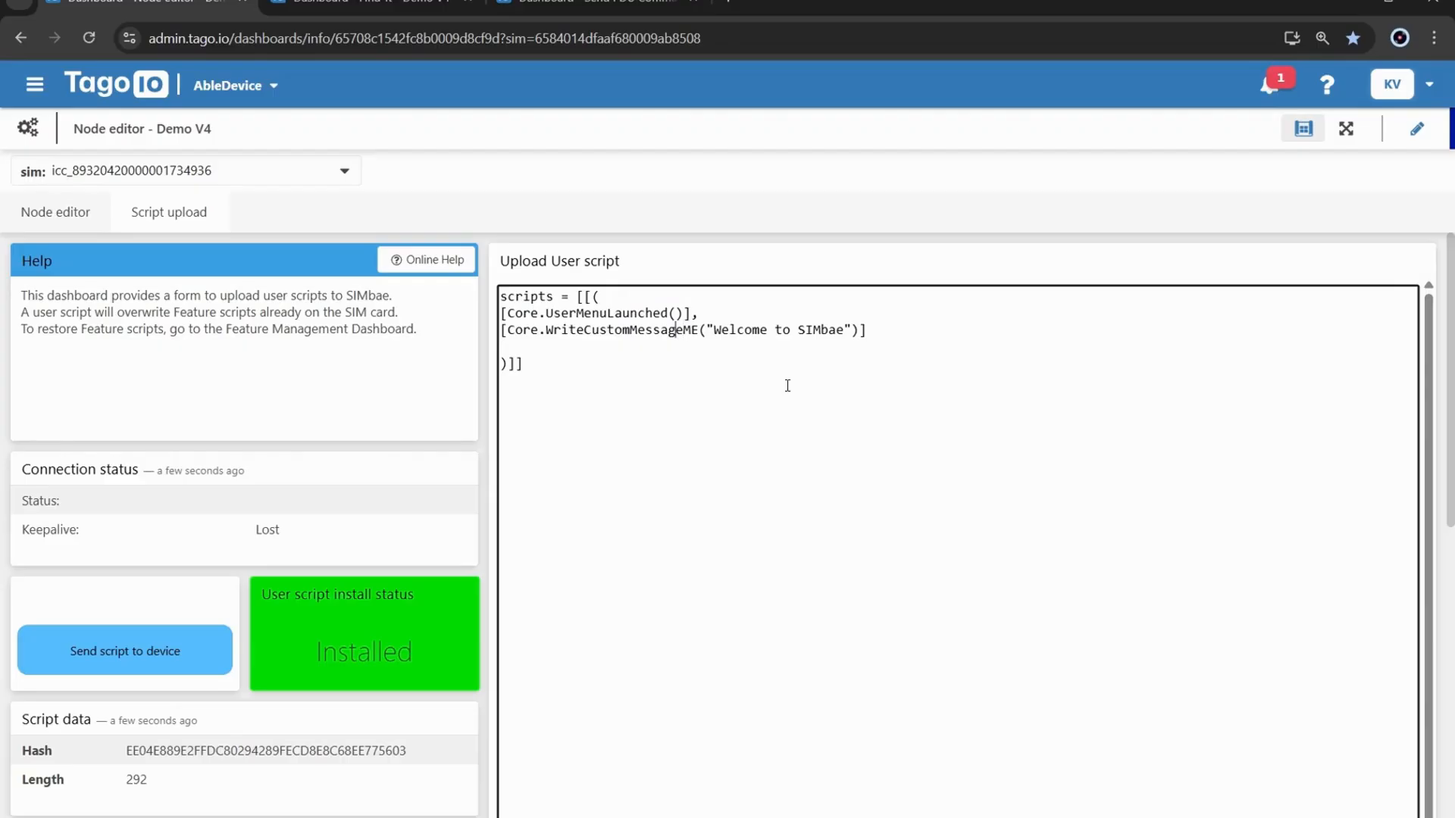
key(Left)
key(shift+End)
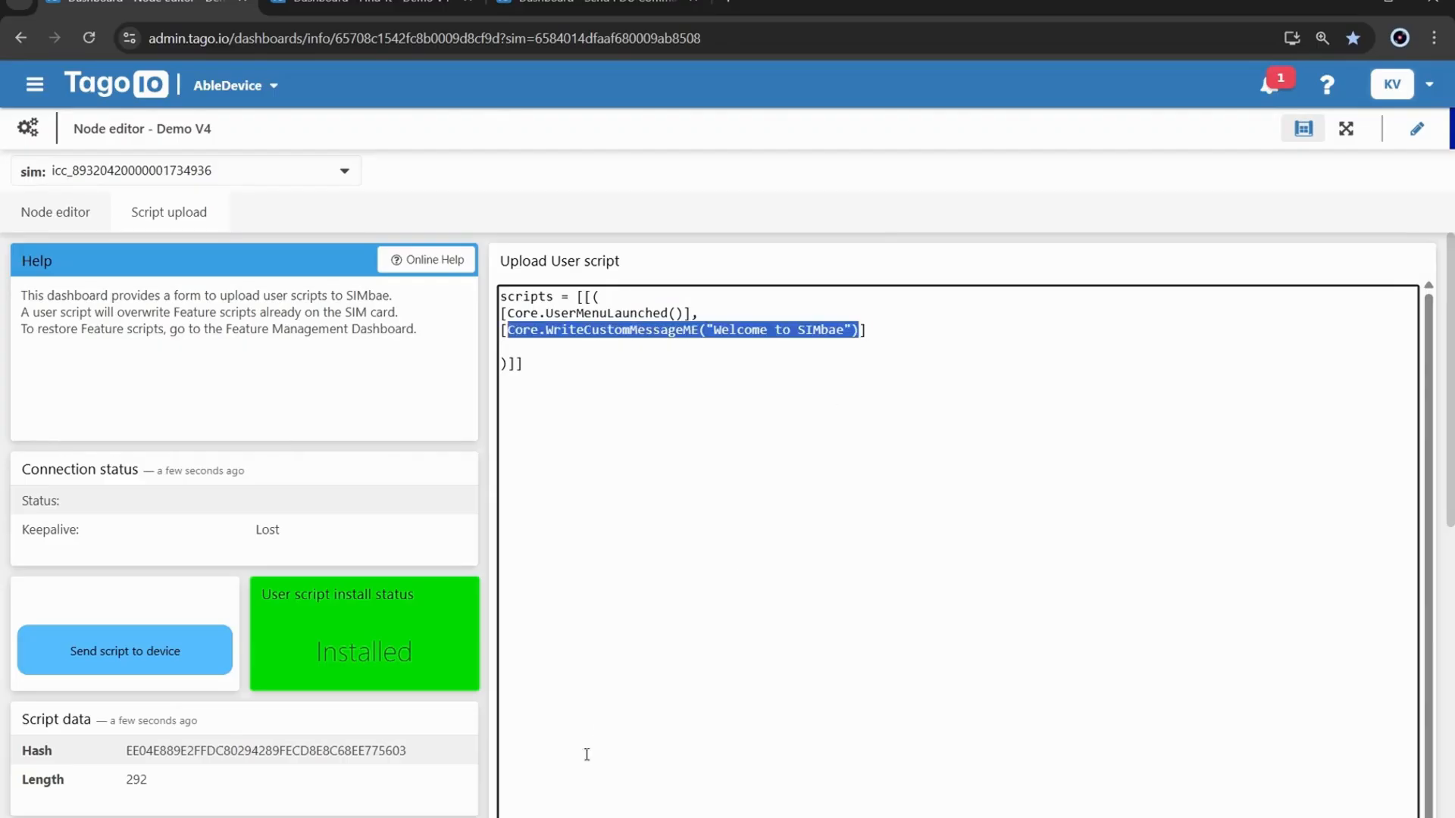
Step: Test the updated script by launching the User Menu on the mirrored phone and accepting the displayed message
mouse_move(615, 817)
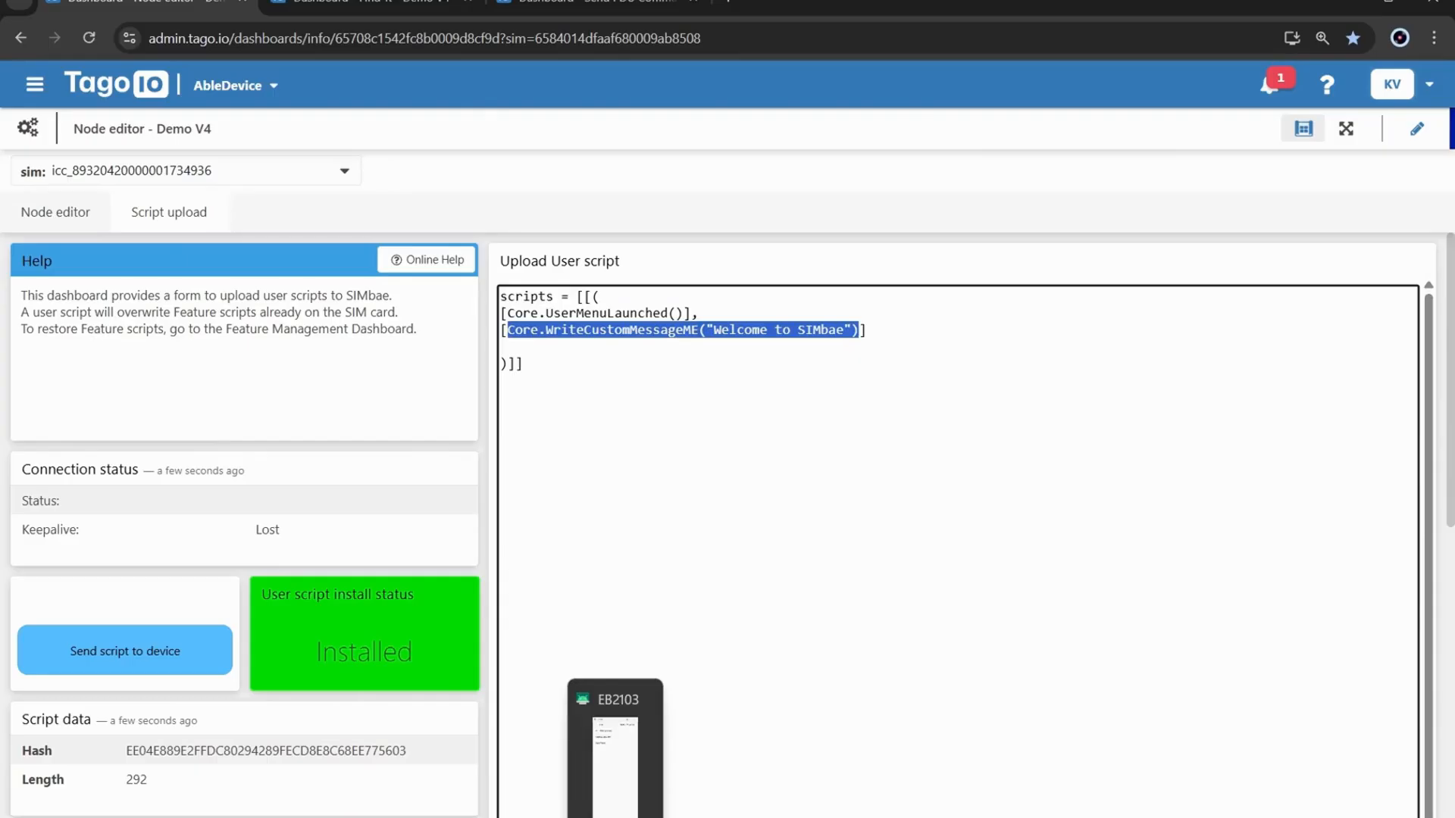
click(616, 758)
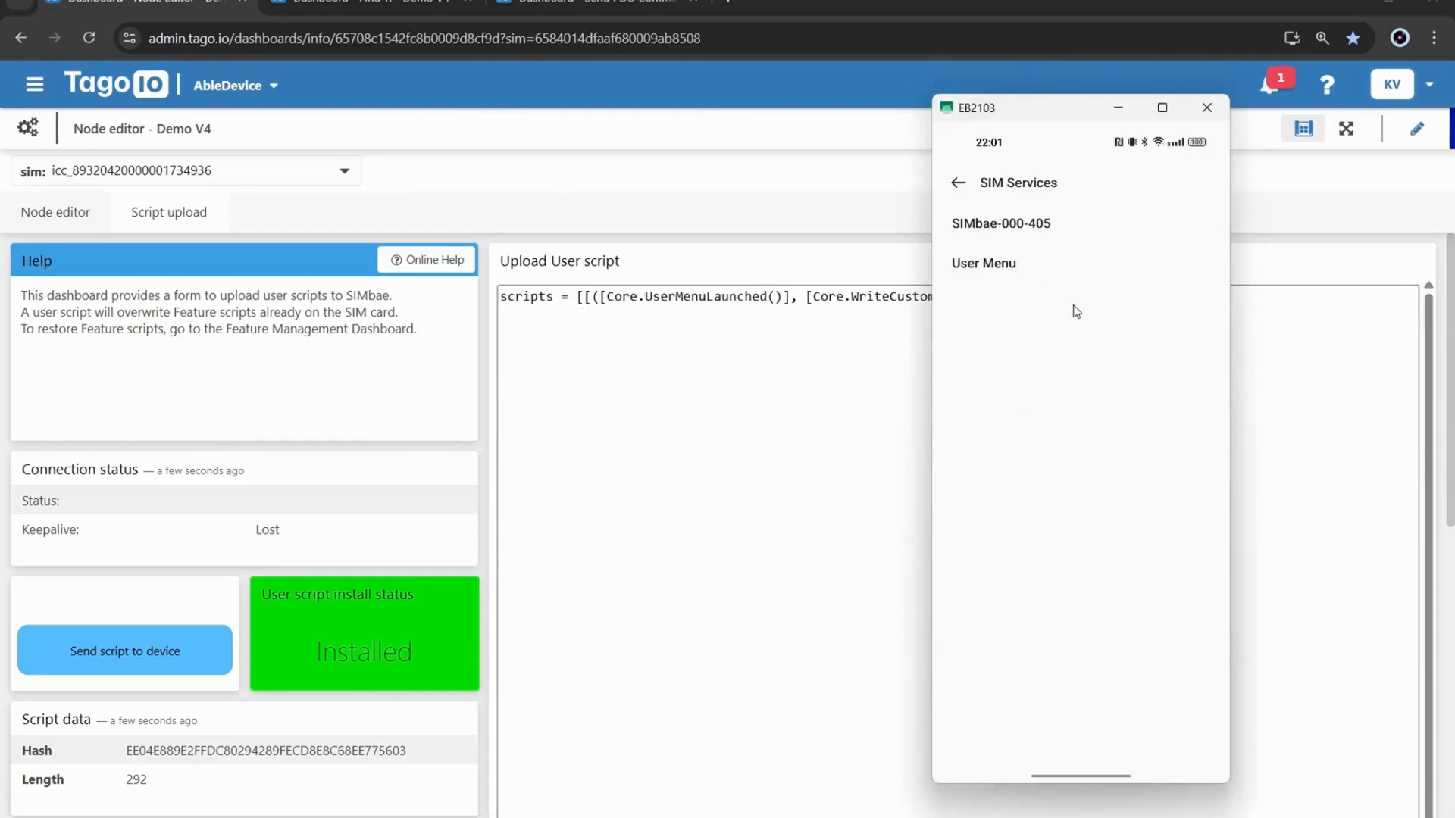
click(986, 265)
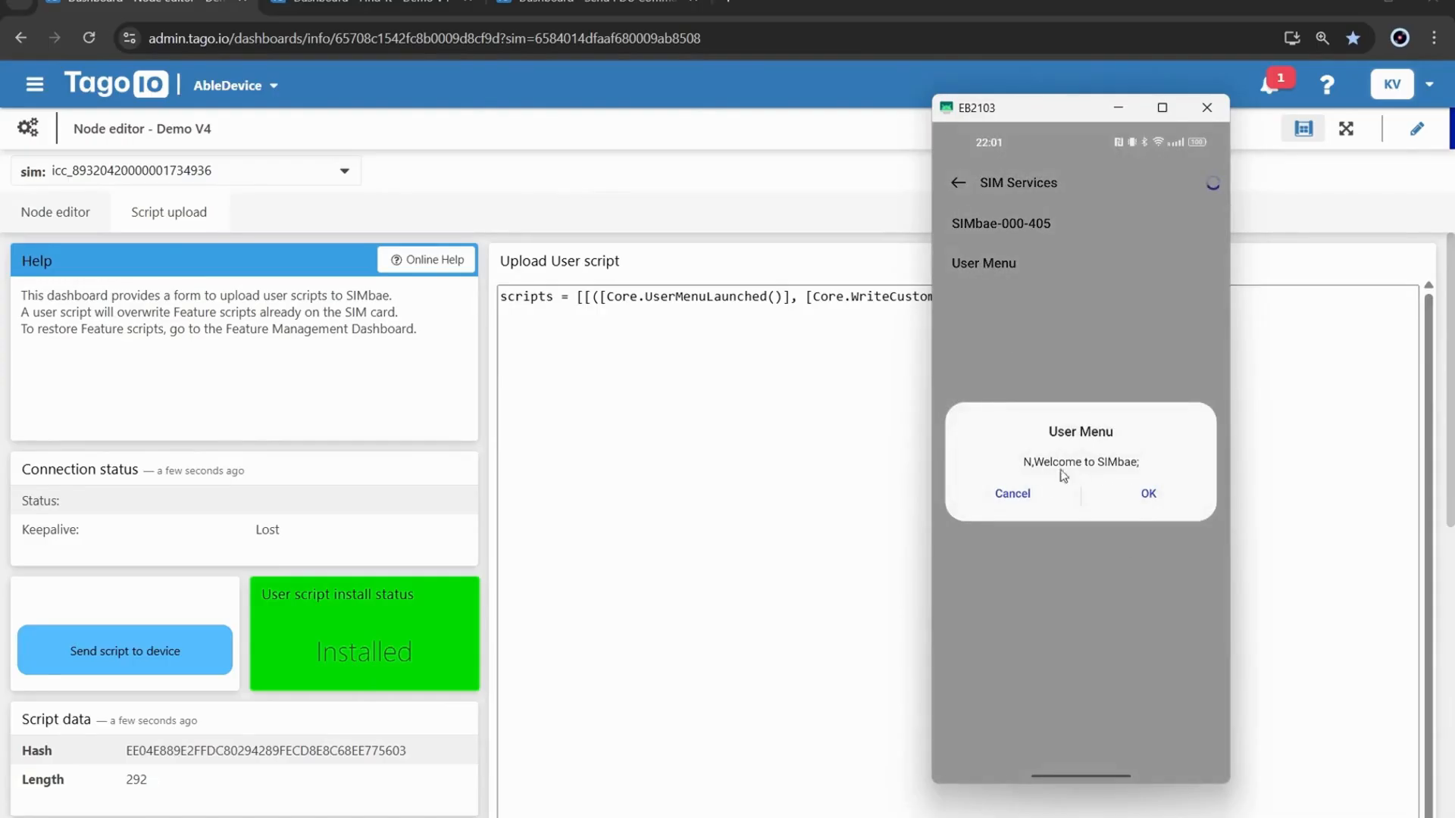
click(1148, 494)
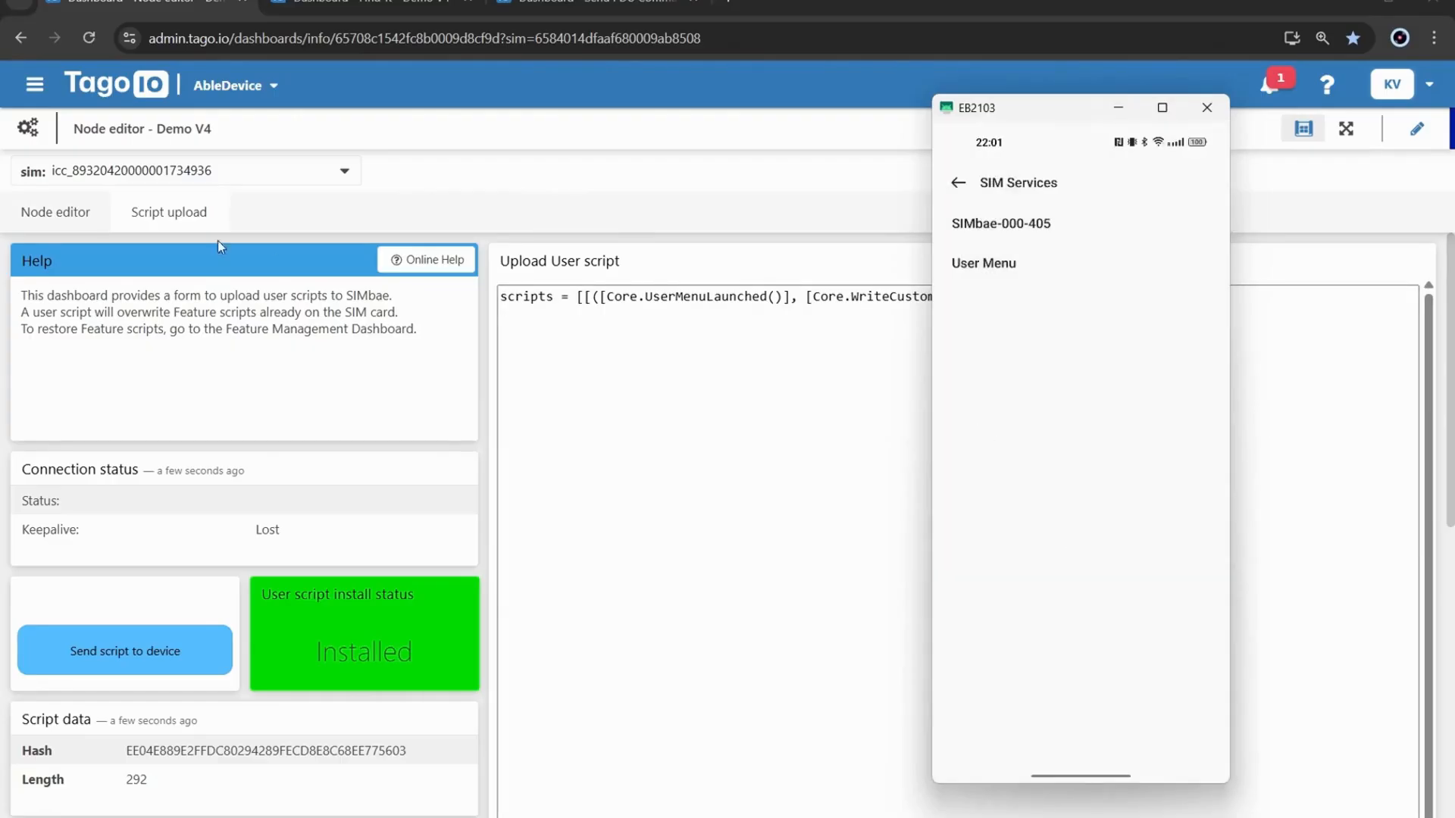
Step: Return to the node editor and delete the WriteCustomMessage and CoreEvents nodes to clear the canvas
click(63, 217)
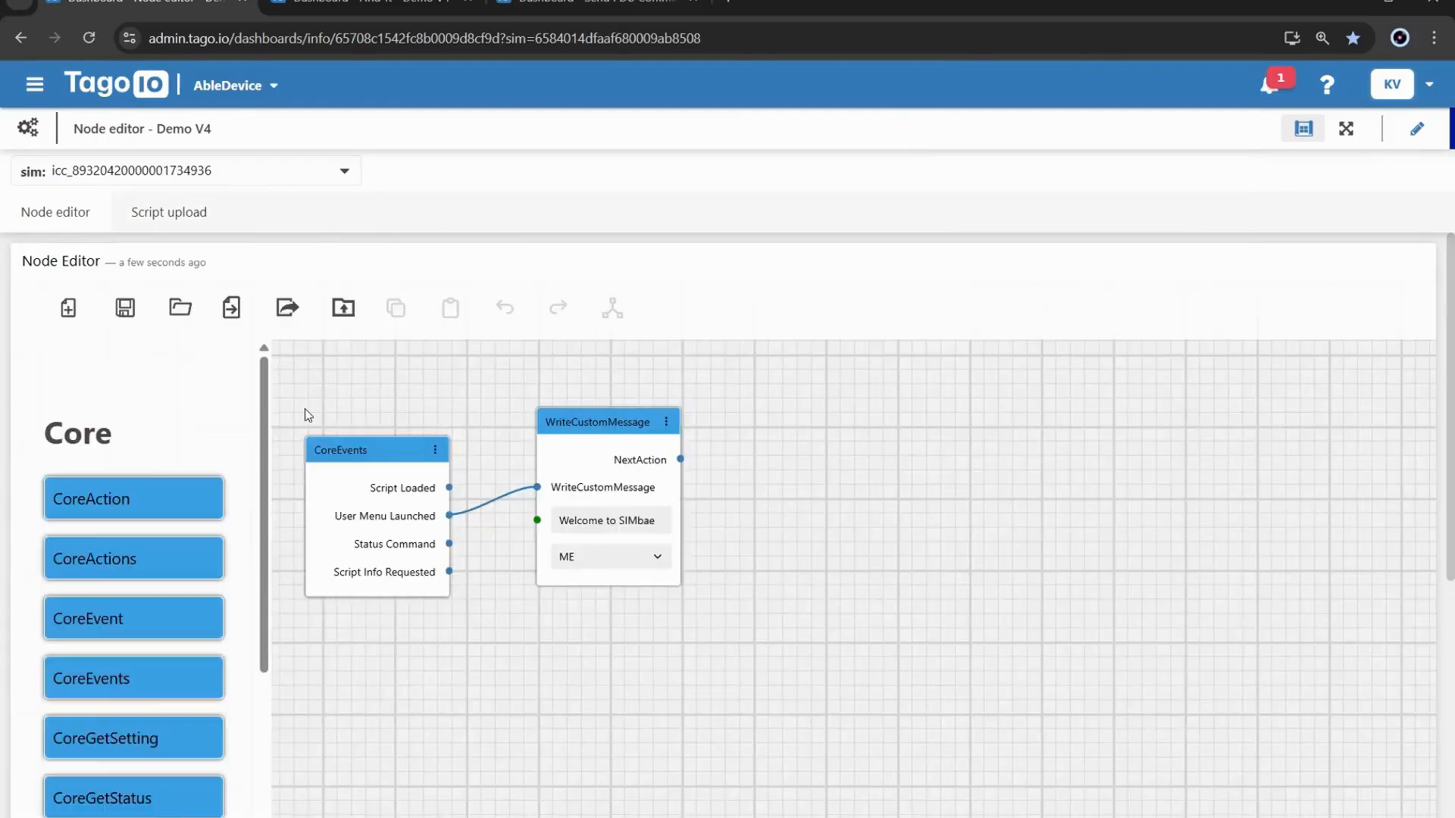
click(561, 422)
key(Delete)
click(362, 449)
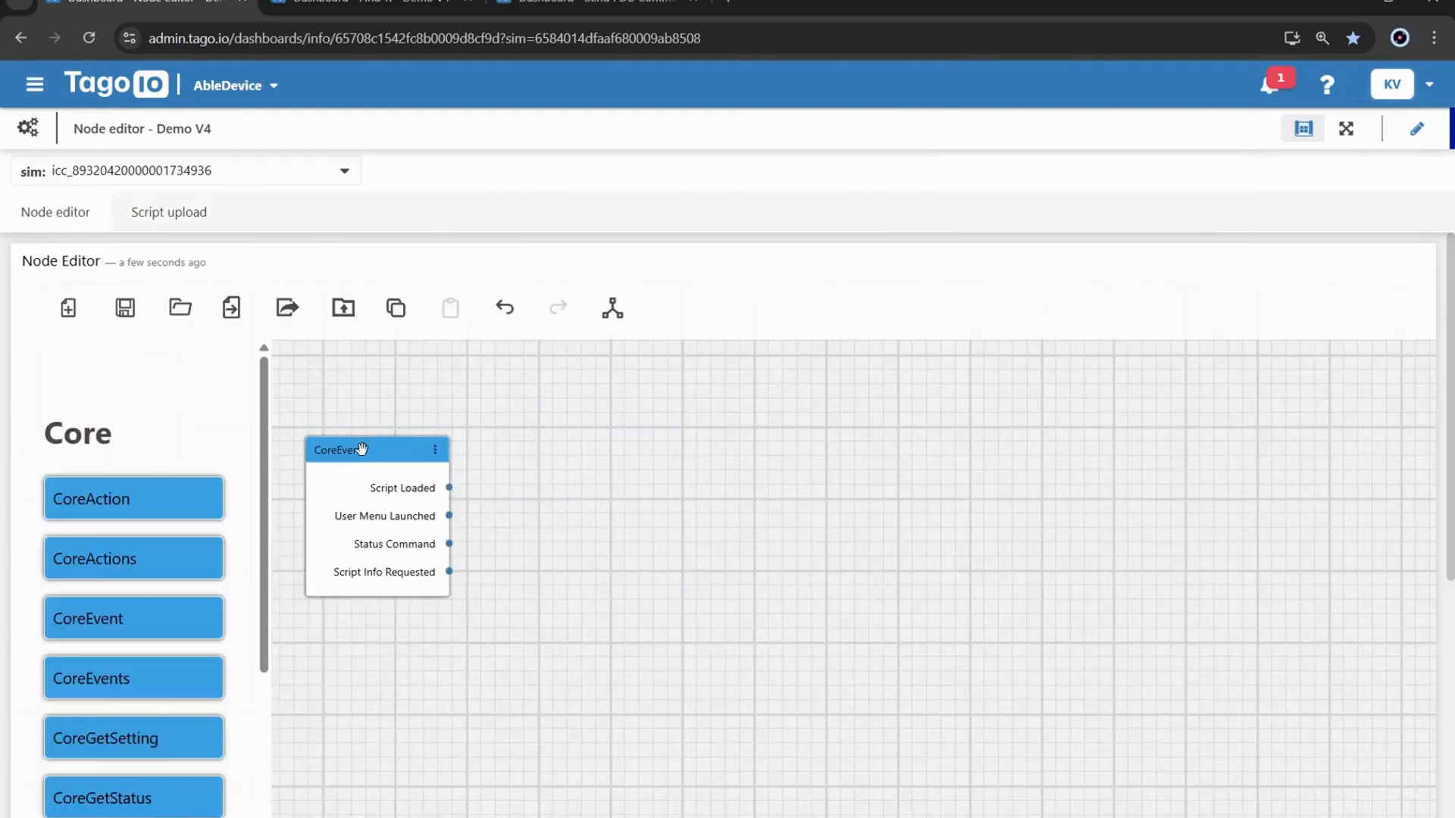
key(Delete)
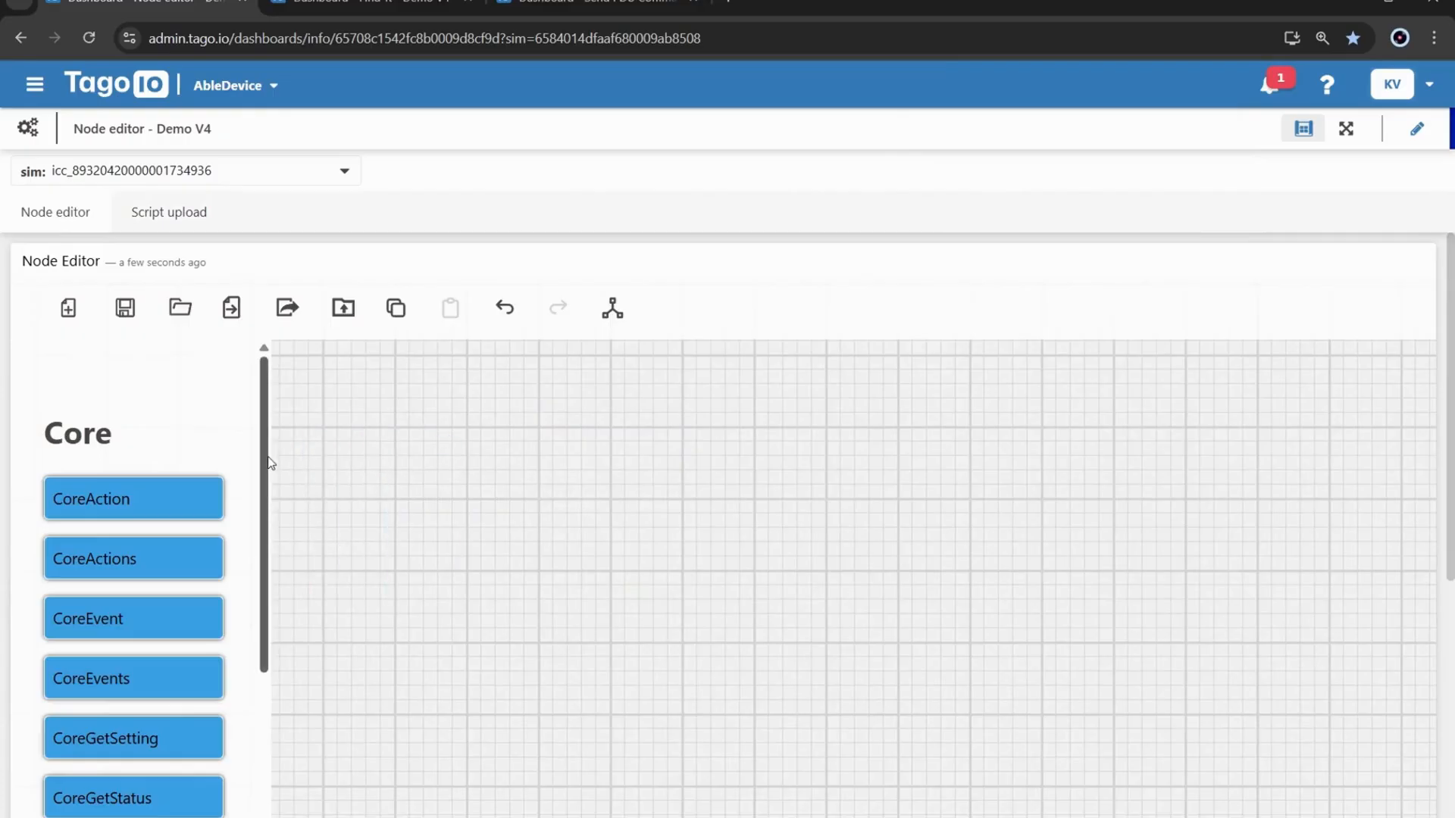
Step: Add a TimerAction node and a TimerEvents node from the Timer category to the empty canvas
scroll(227, 459, down, 1)
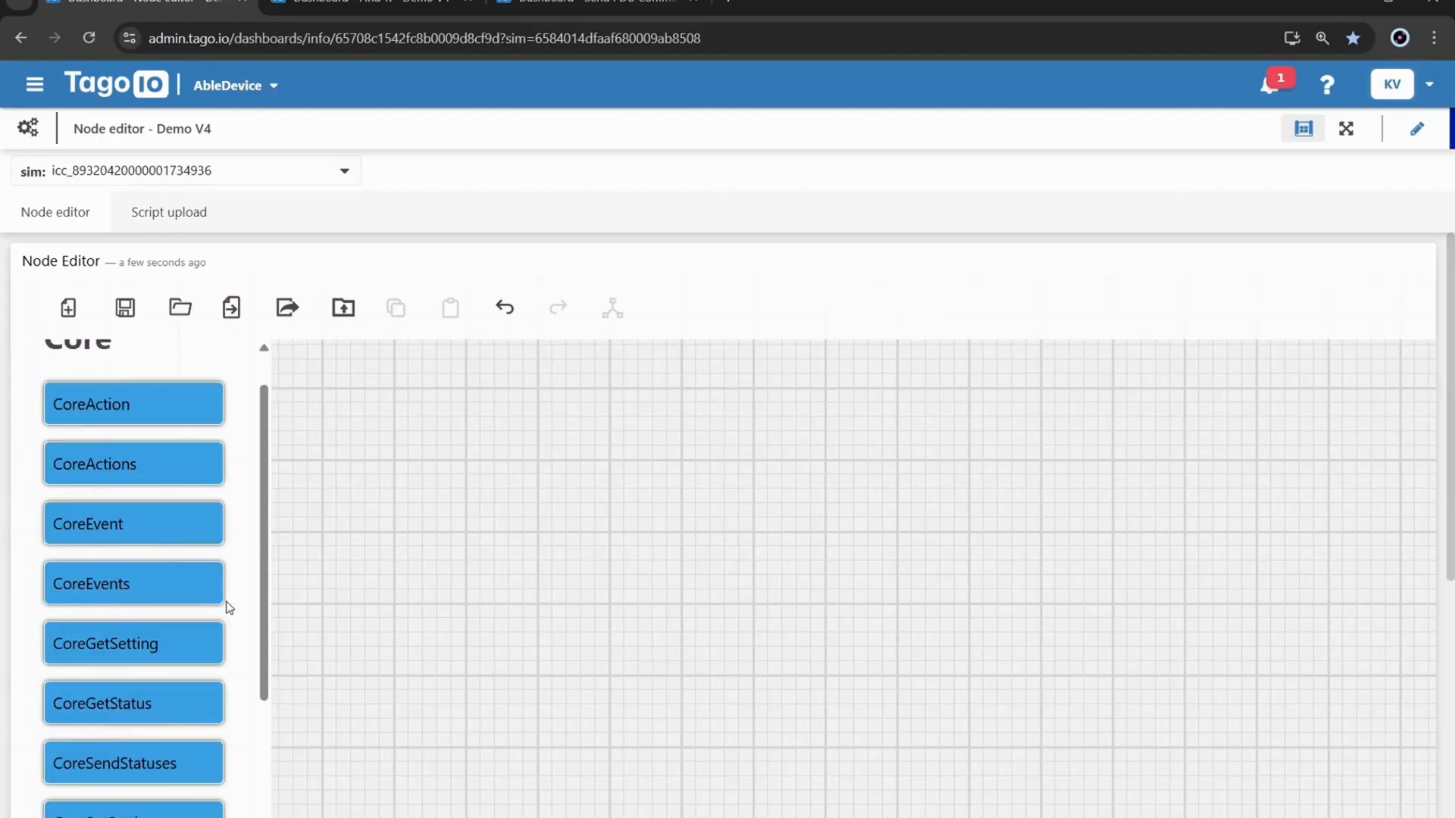
scroll(189, 613, down, 5)
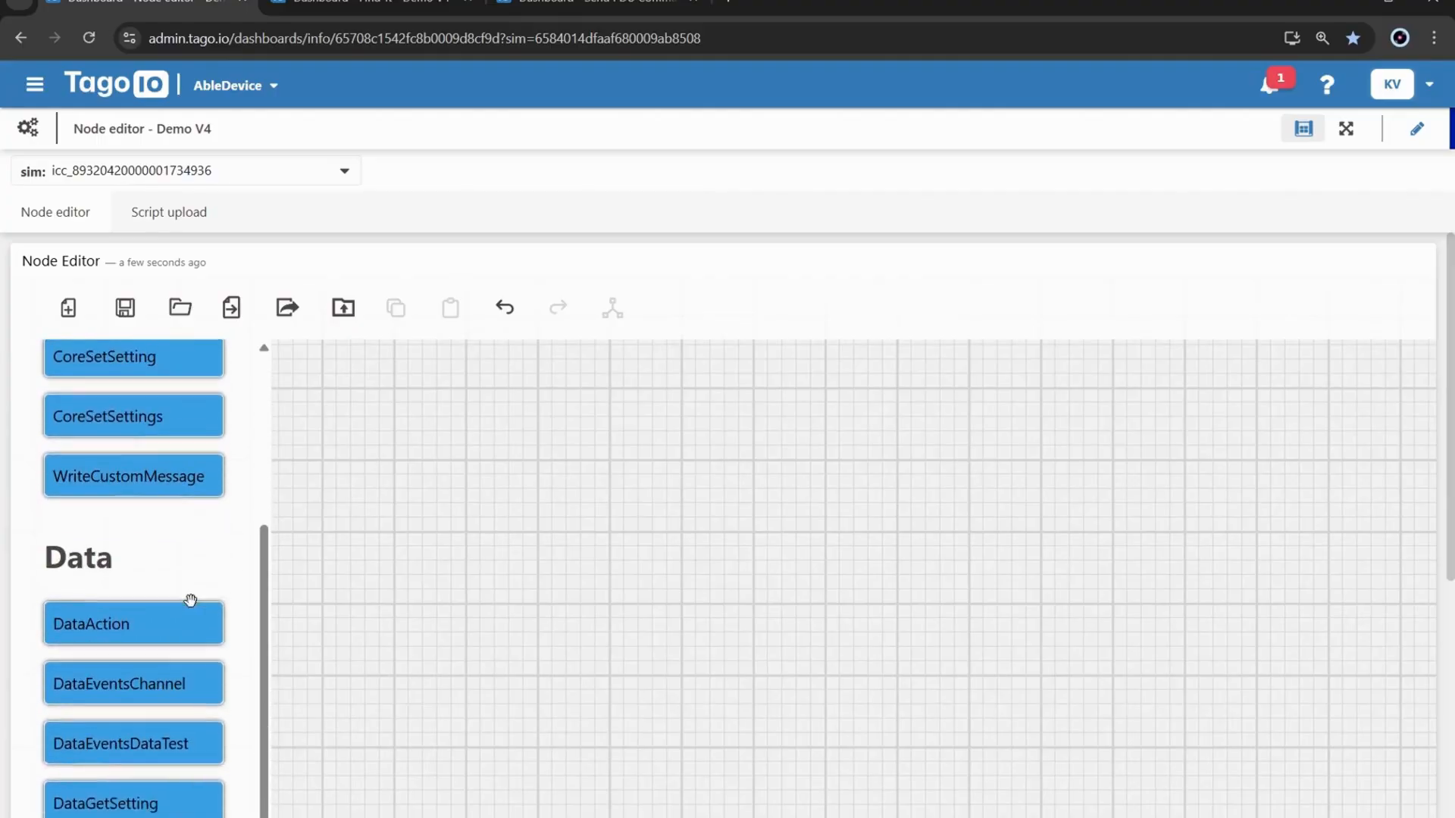
scroll(187, 590, down, 15)
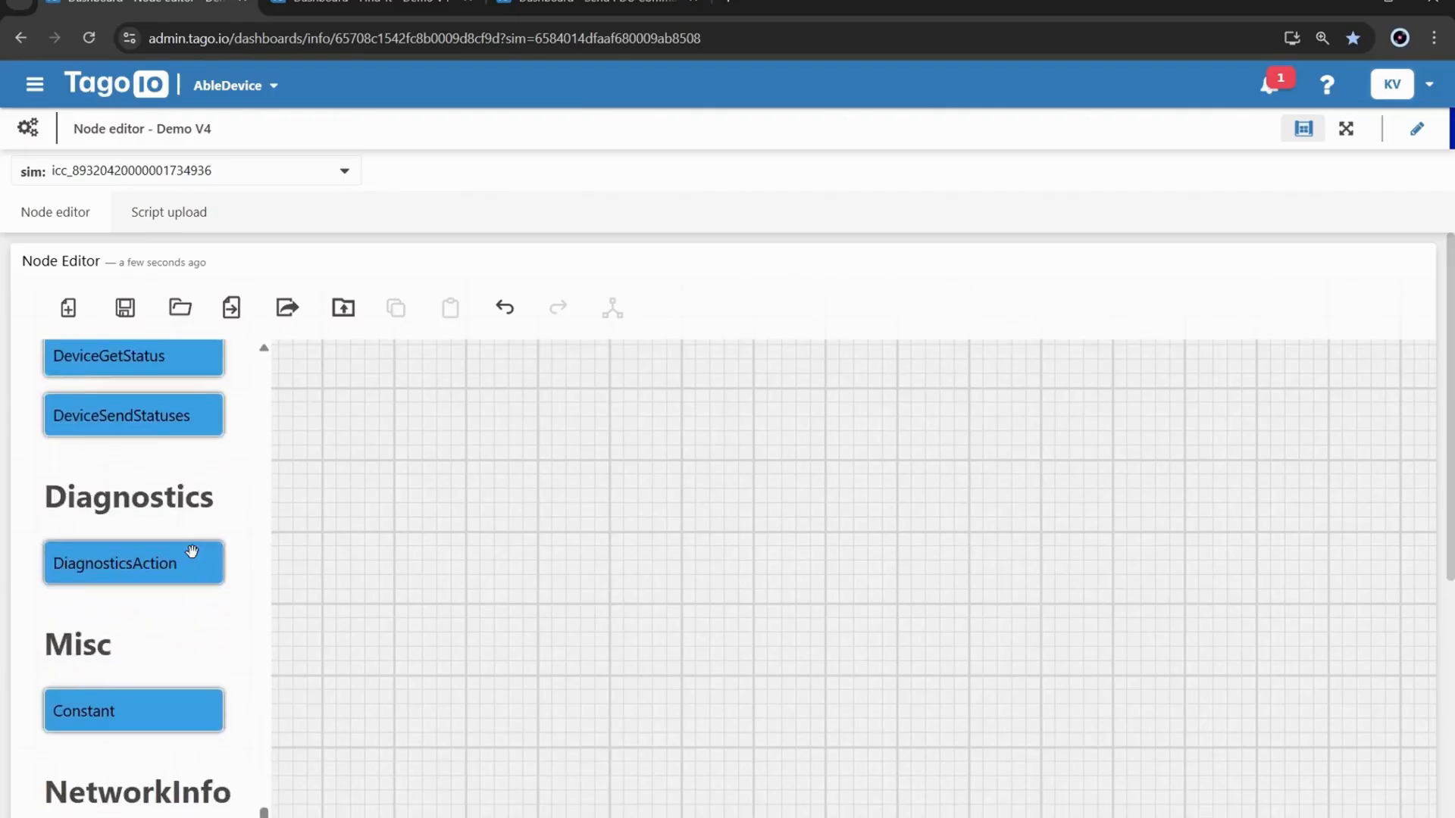
scroll(189, 561, down, 7)
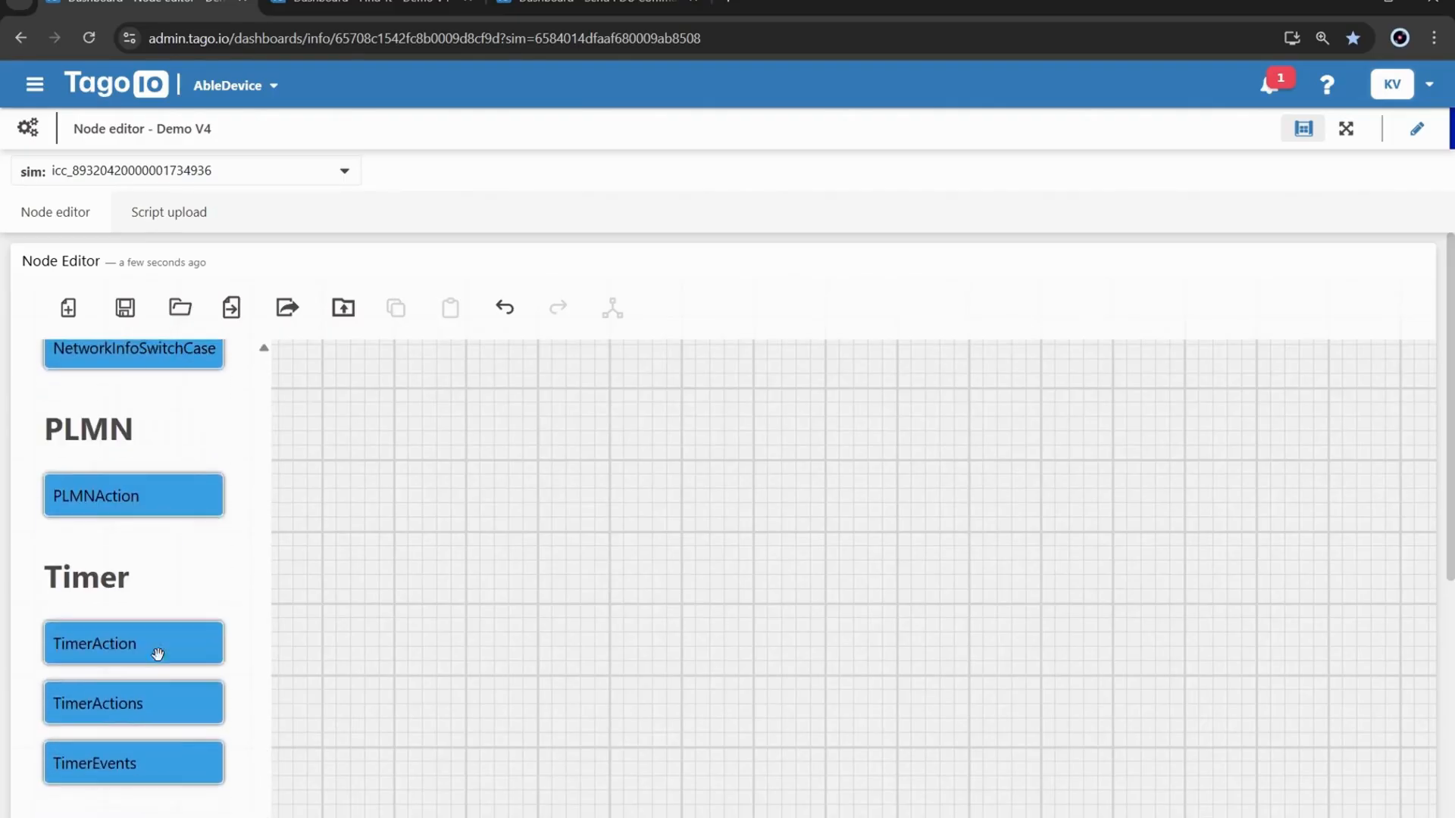
drag(140, 639, 608, 362)
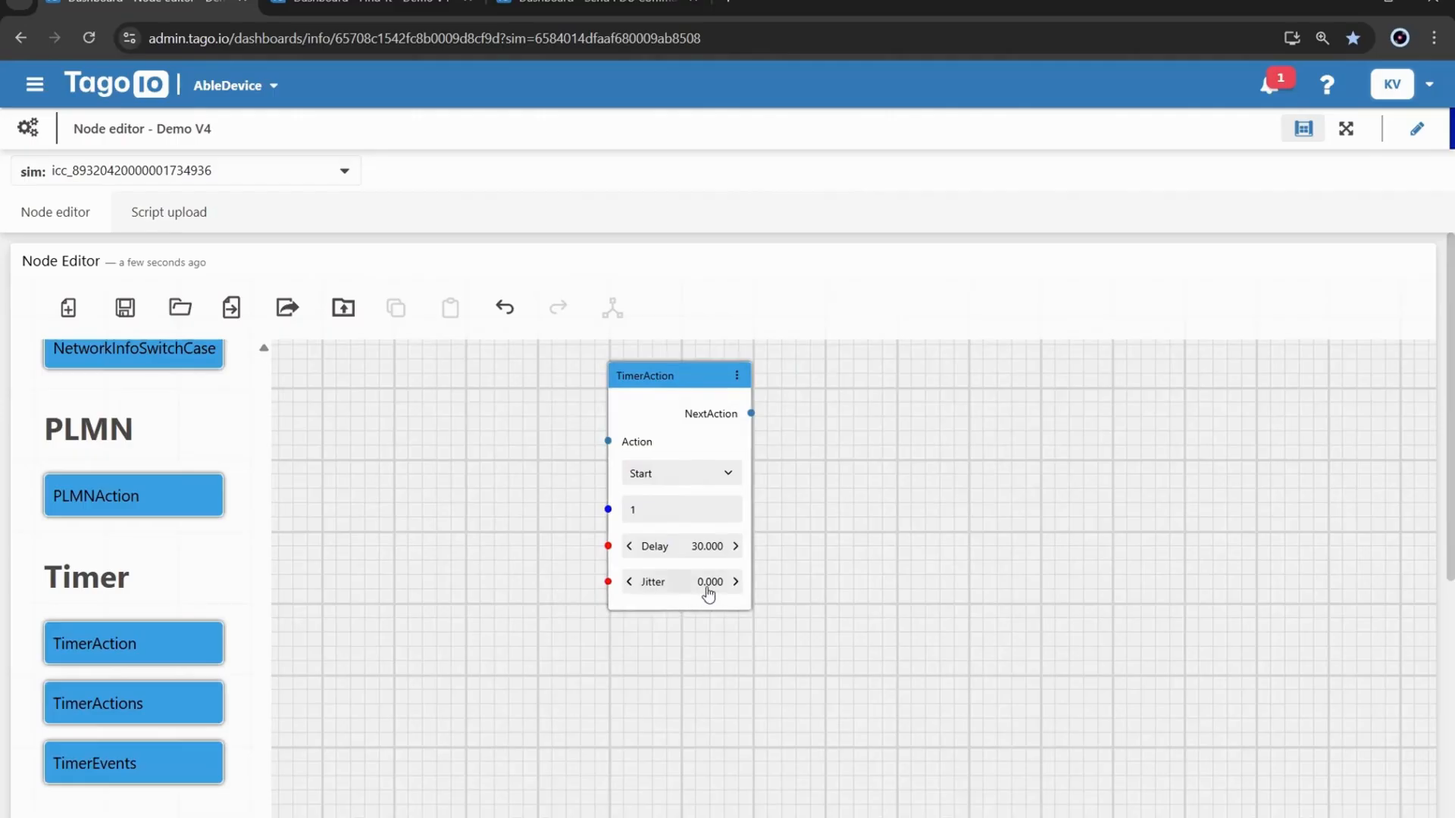
drag(141, 776, 447, 637)
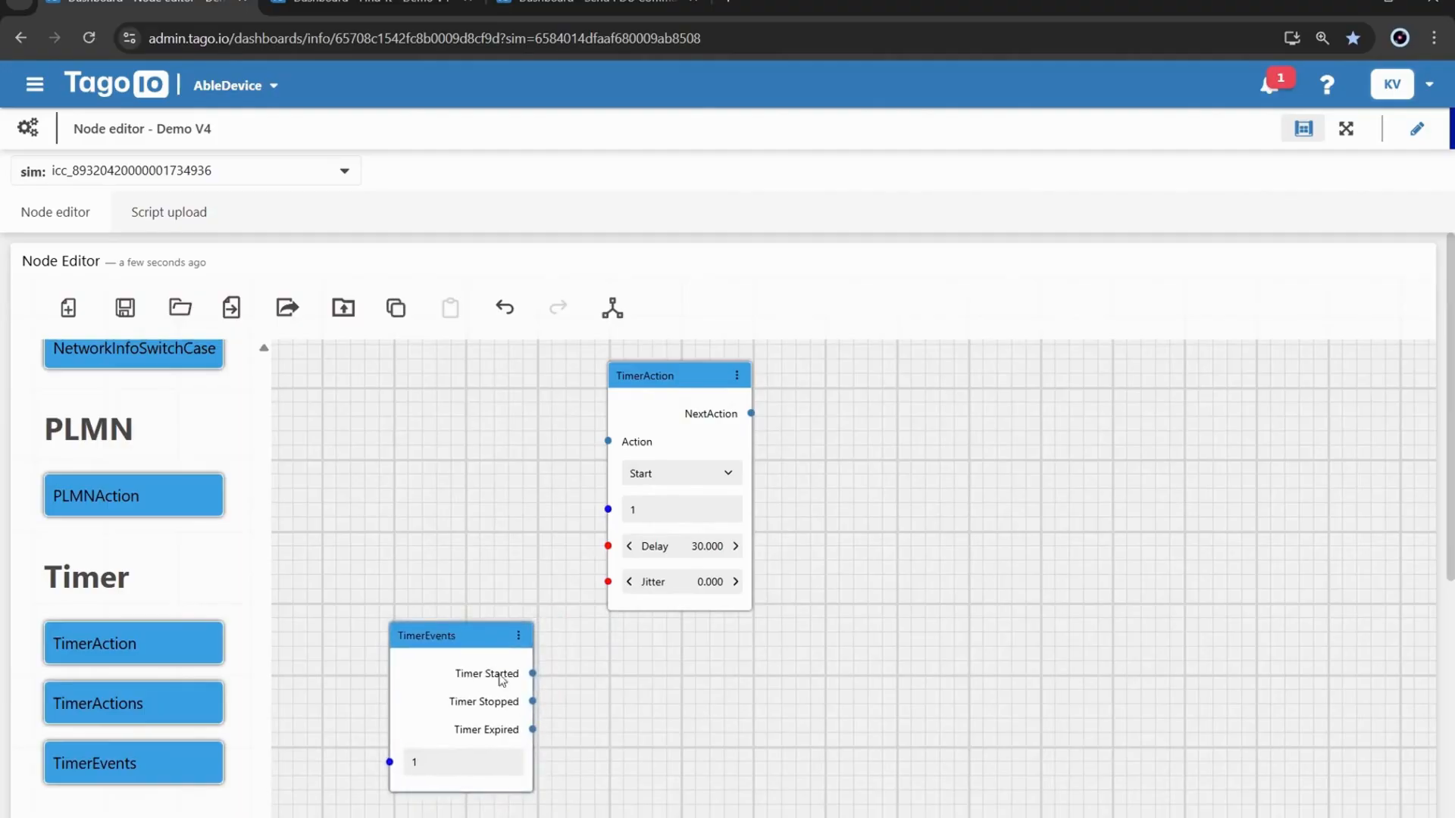
Step: Add a CoreEvents node and connect its Script Loaded output and the TimerEvents node's Timer Expired output to TimerAction's Action input
scroll(144, 539, up, 15)
scroll(142, 536, up, 8)
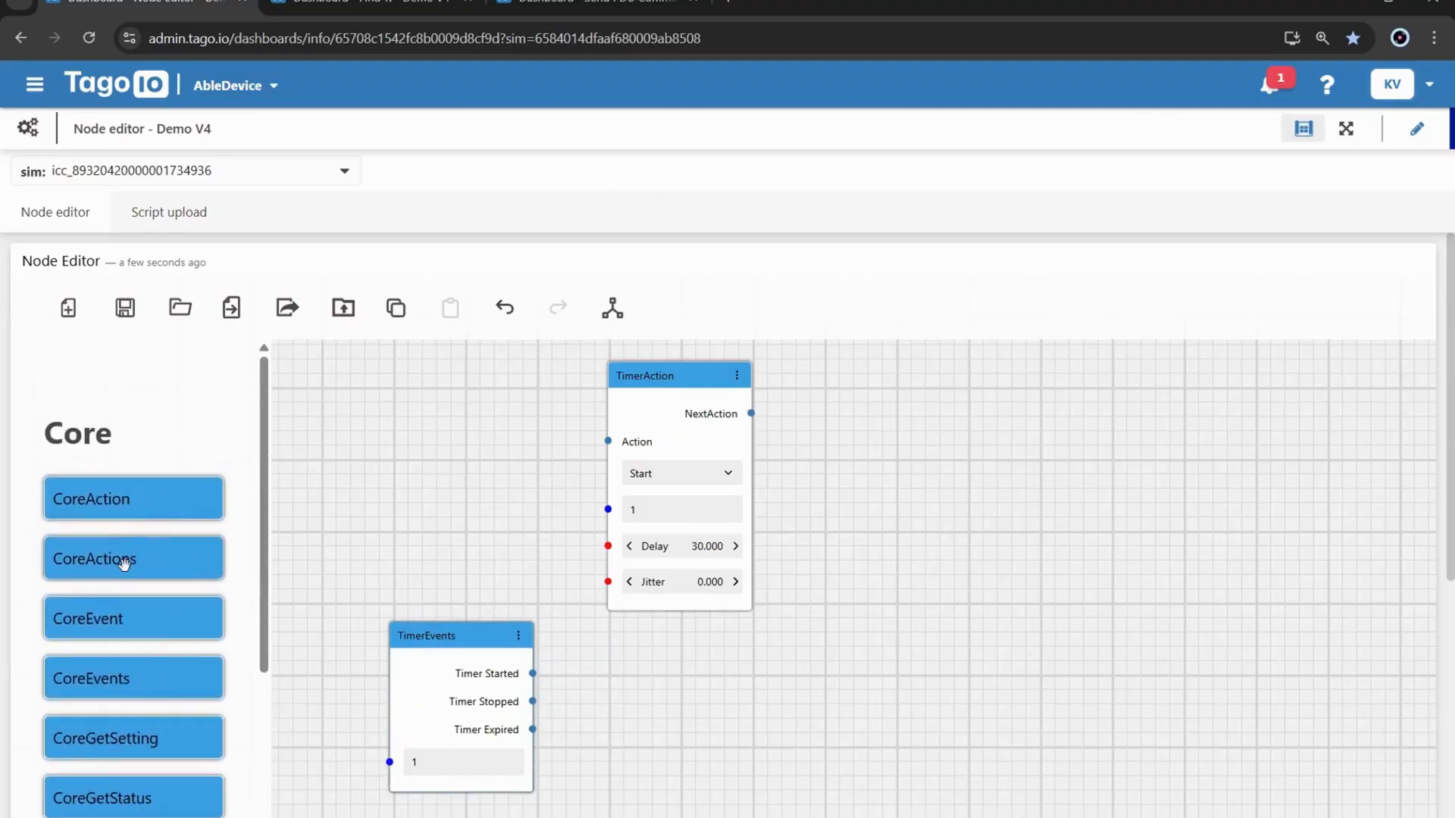
drag(129, 678, 406, 388)
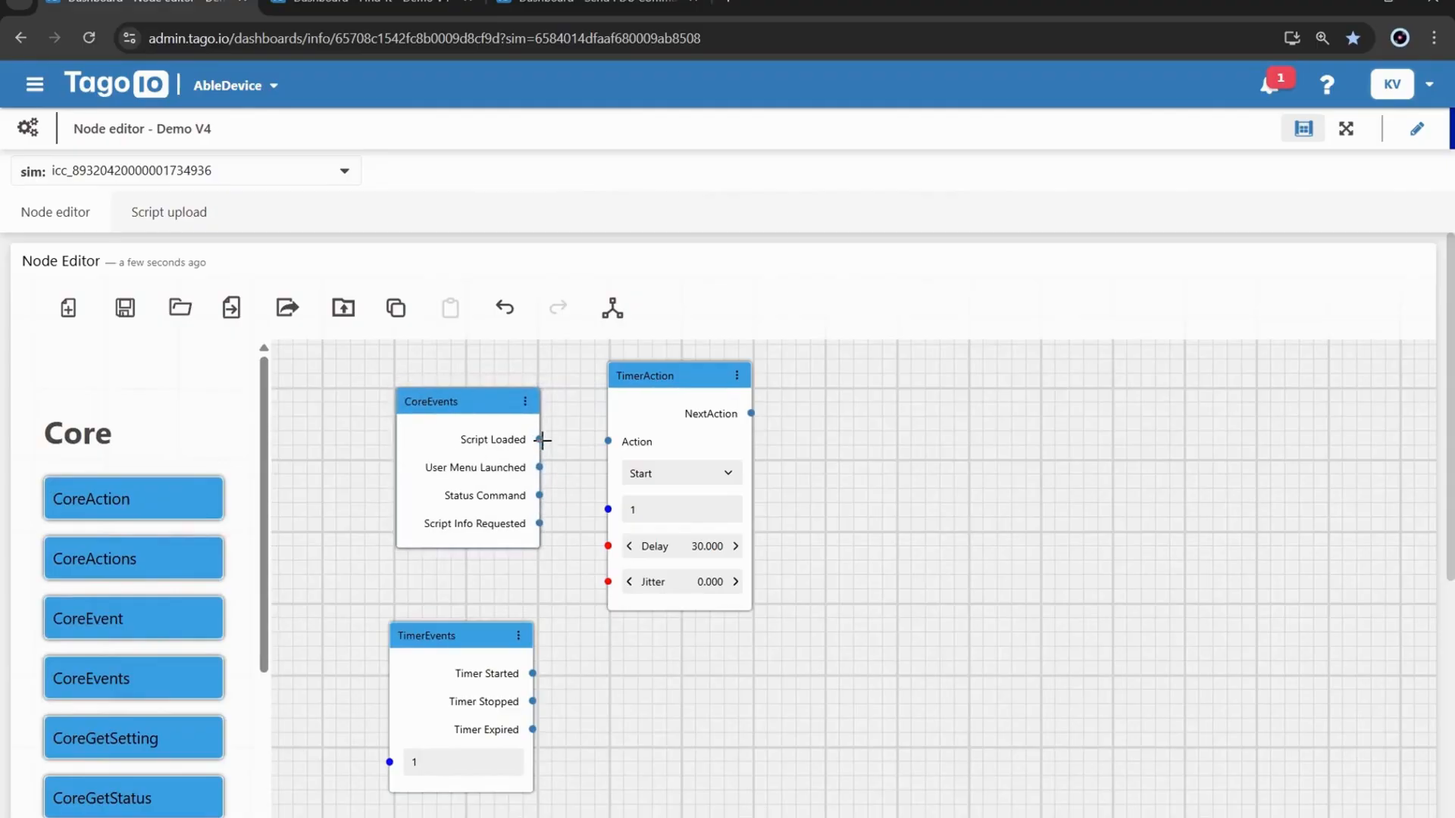
drag(542, 439, 608, 441)
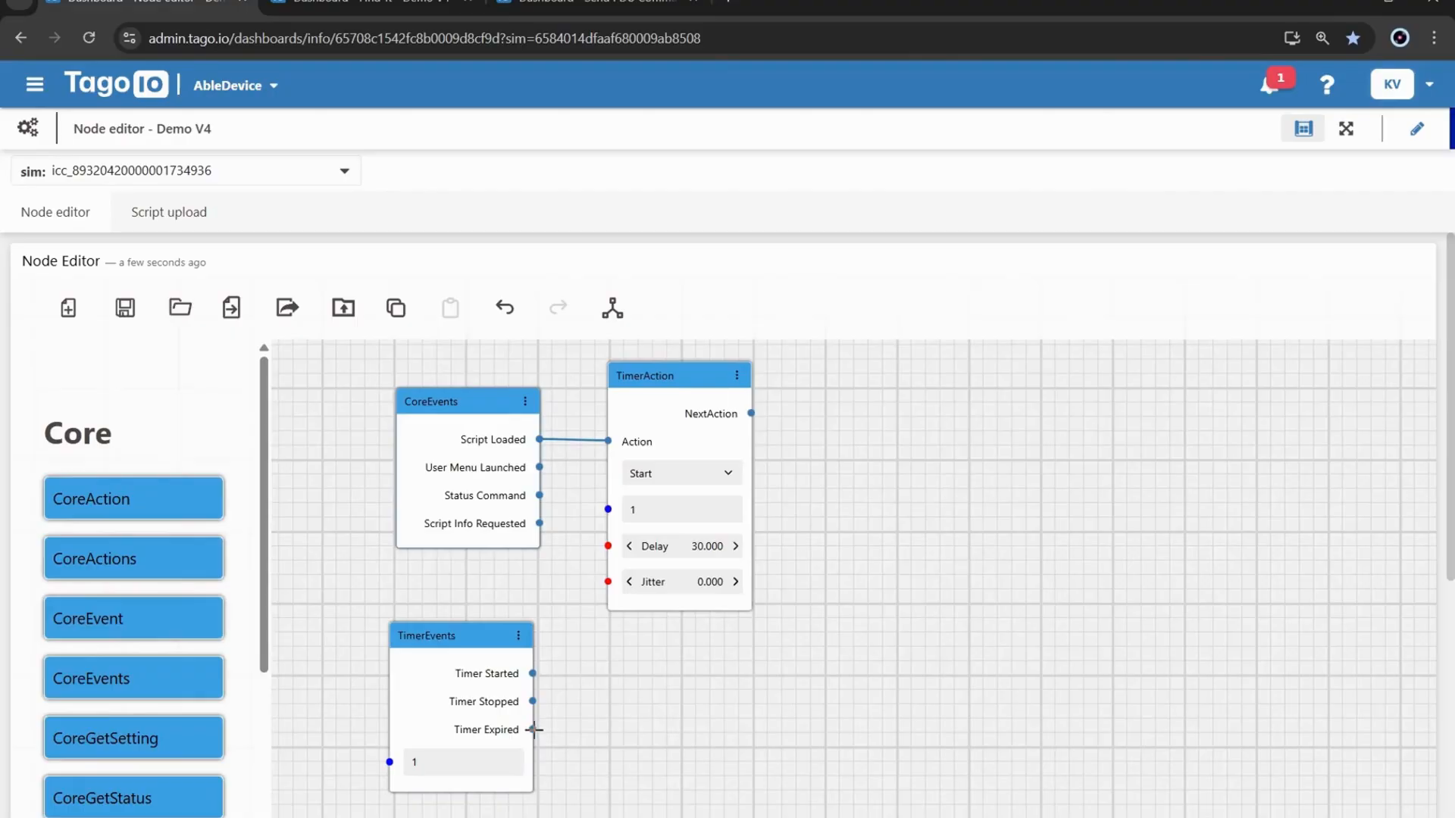
drag(535, 730, 607, 440)
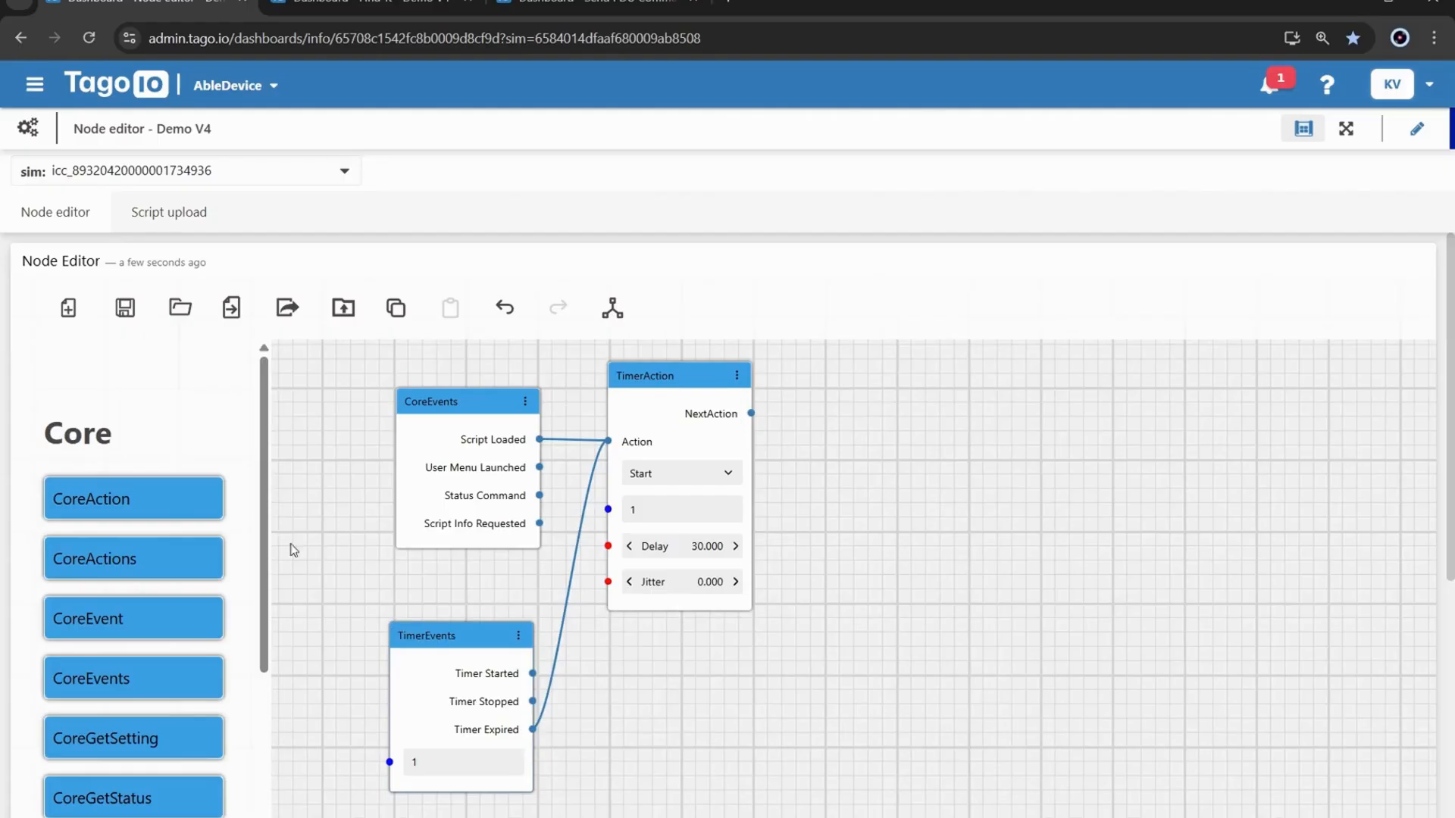
Step: Add a NetworkInfoActions node beside TimerEvents and connect Timer Expired to its UpdateAccessTechnology input
scroll(137, 474, down, 3)
scroll(139, 476, down, 15)
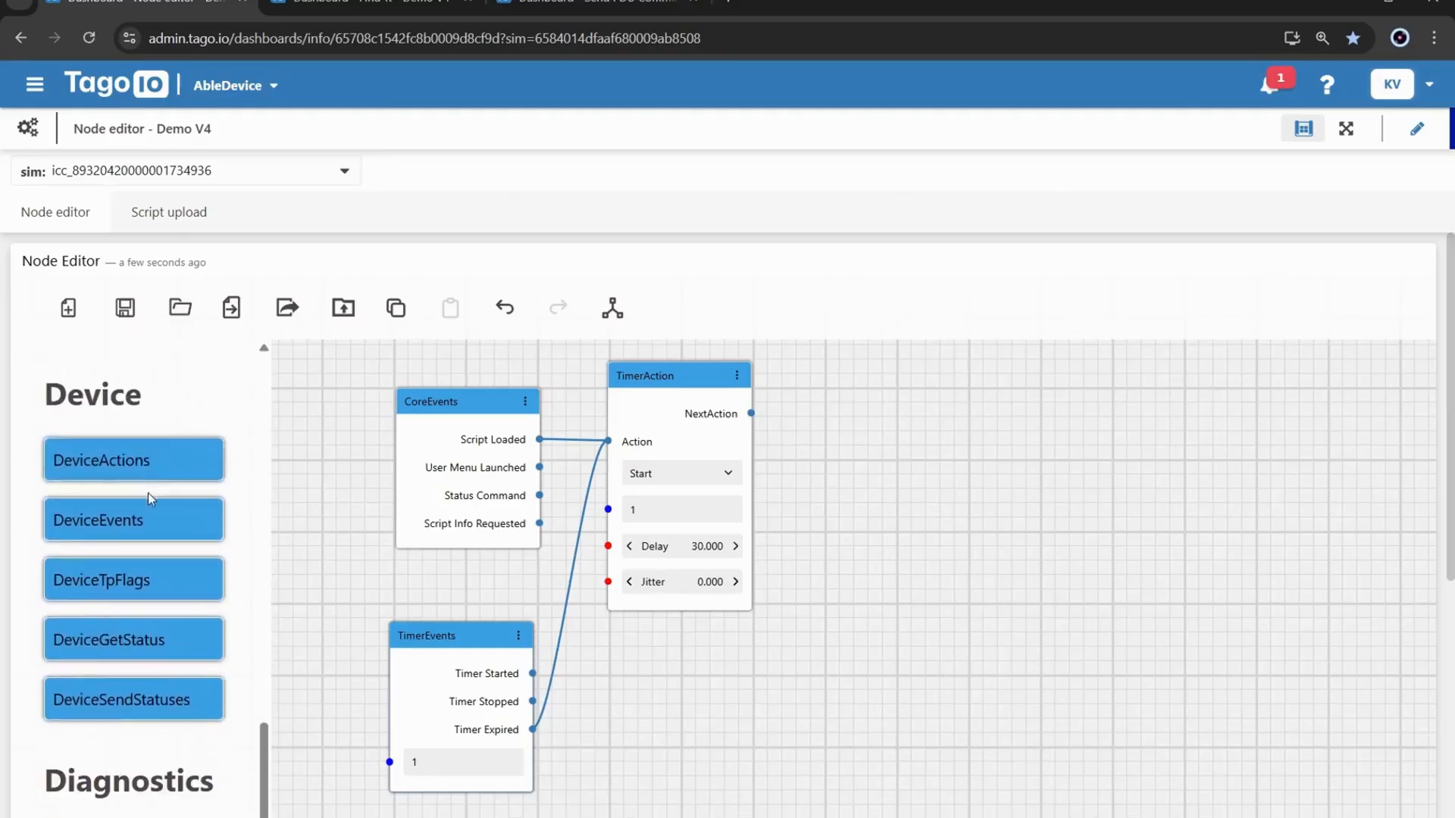
scroll(149, 495, down, 10)
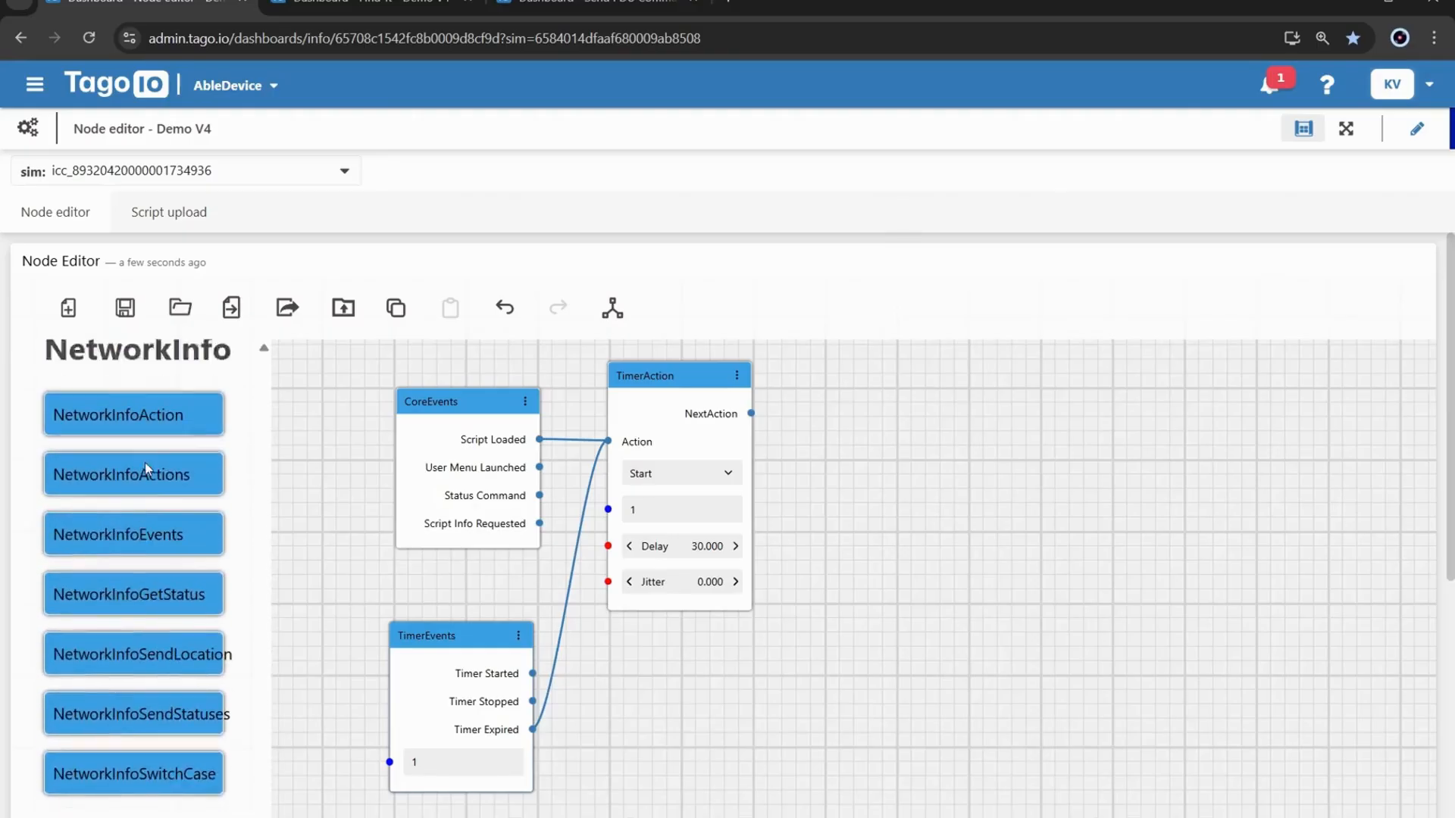
scroll(123, 447, up, 1)
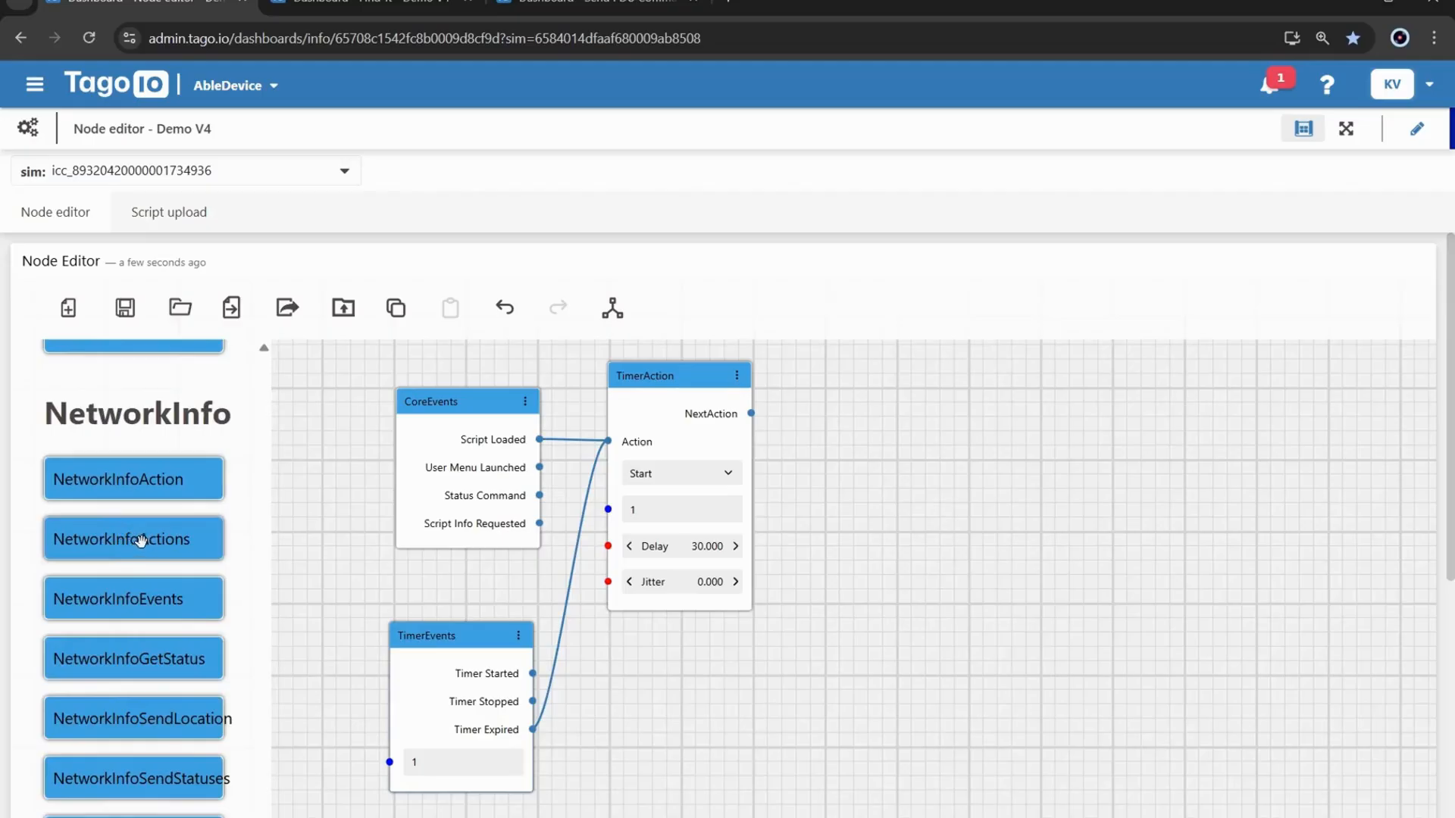
drag(119, 547, 645, 665)
scroll(584, 610, down, 2)
drag(635, 545, 622, 526)
drag(498, 582, 595, 602)
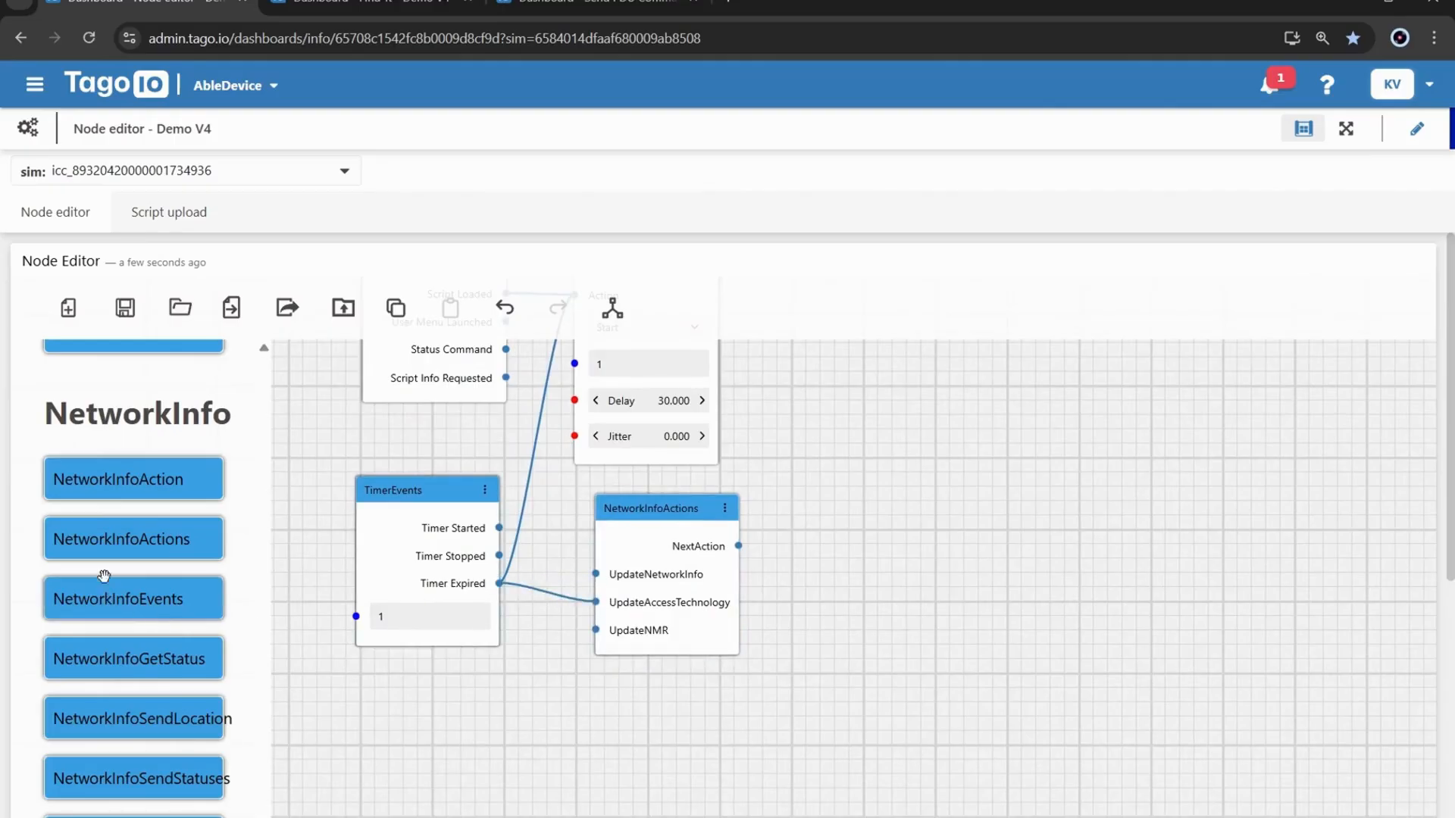
Step: Chain a second NetworkInfoActions node through its UpdateNMR input, followed by a NetworkInfoSendLocation node through its Action input
drag(111, 536, 777, 501)
drag(738, 546, 776, 631)
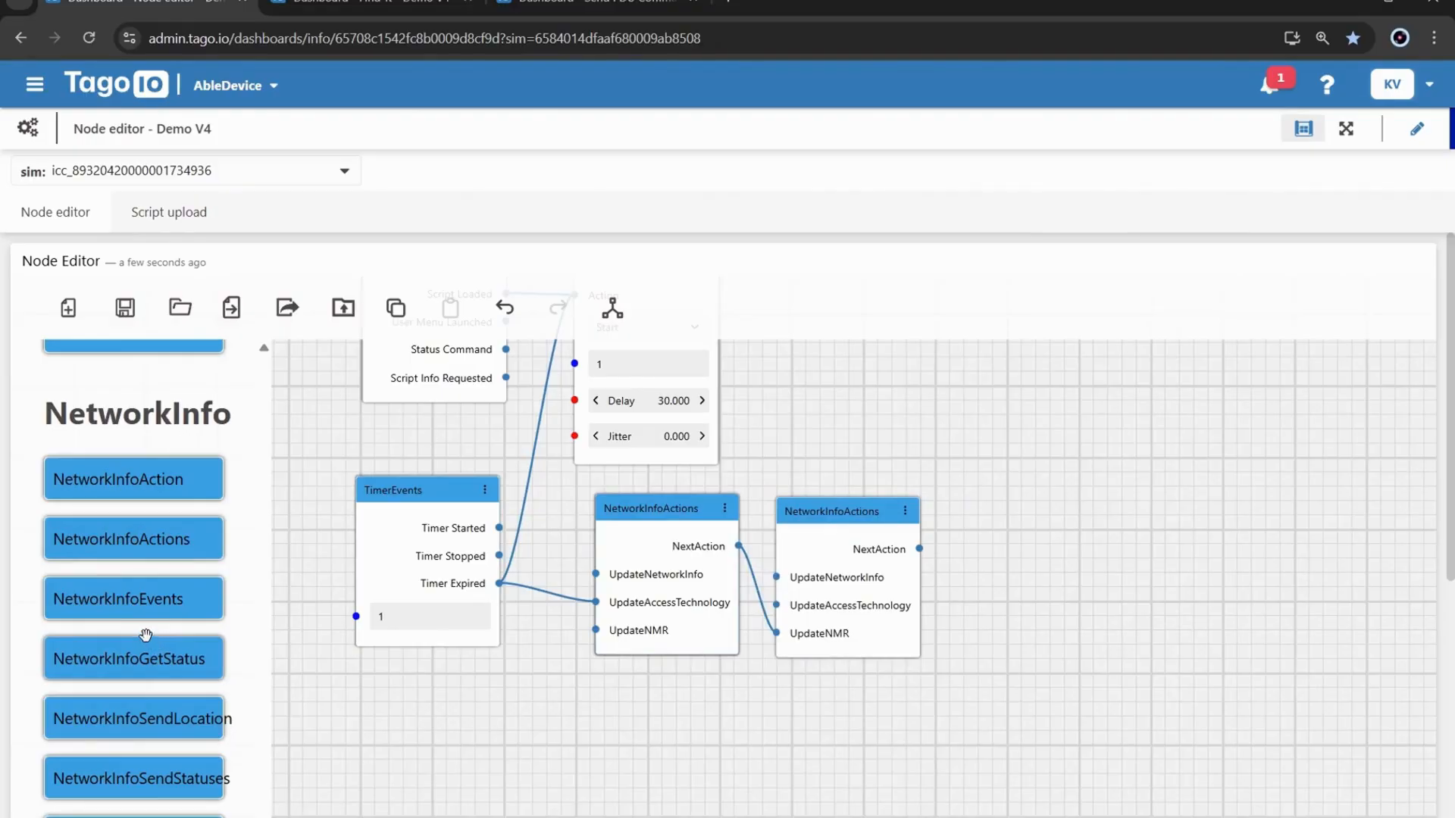
scroll(140, 636, down, 1)
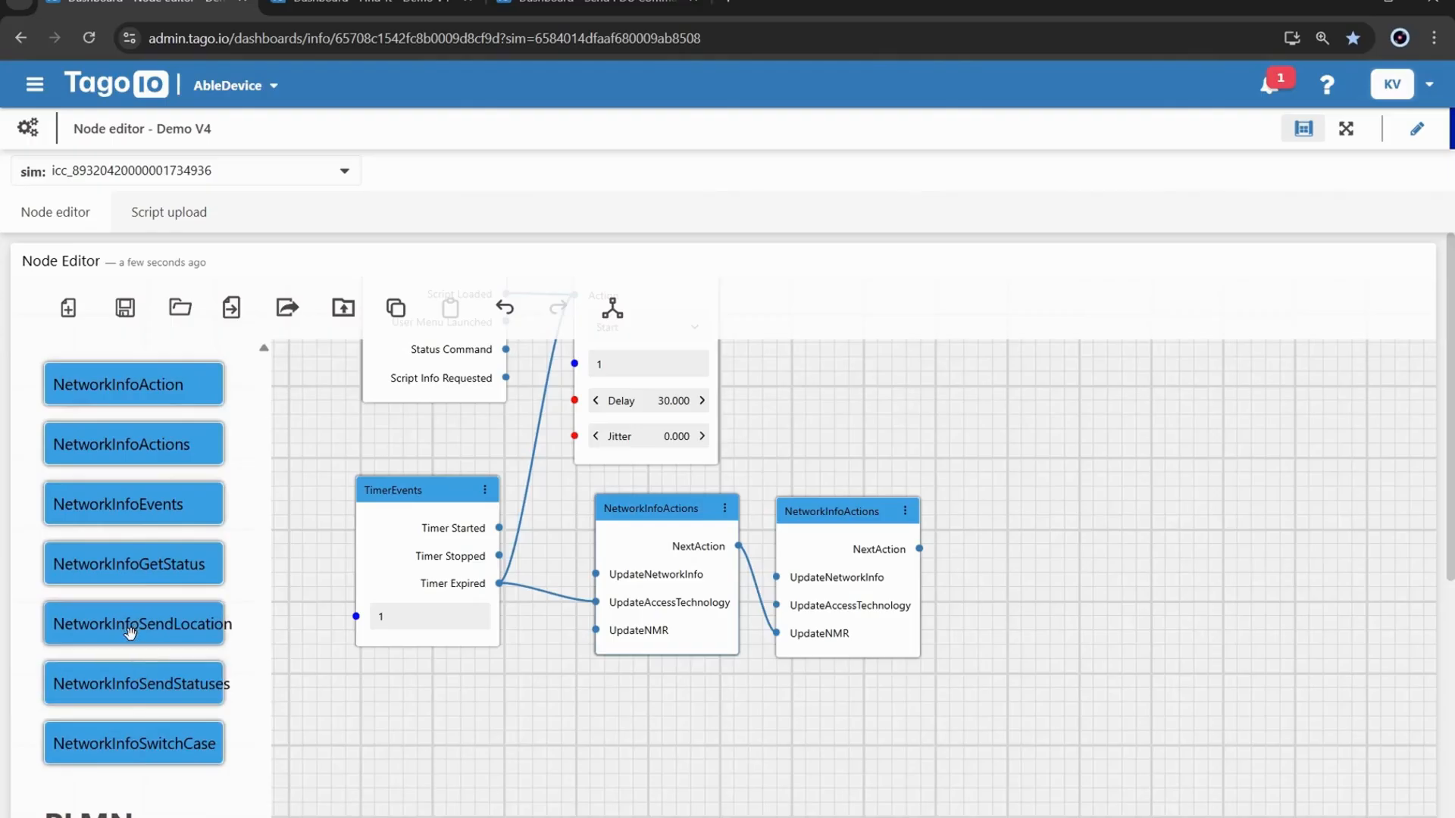
drag(131, 631, 984, 477)
drag(918, 547, 982, 549)
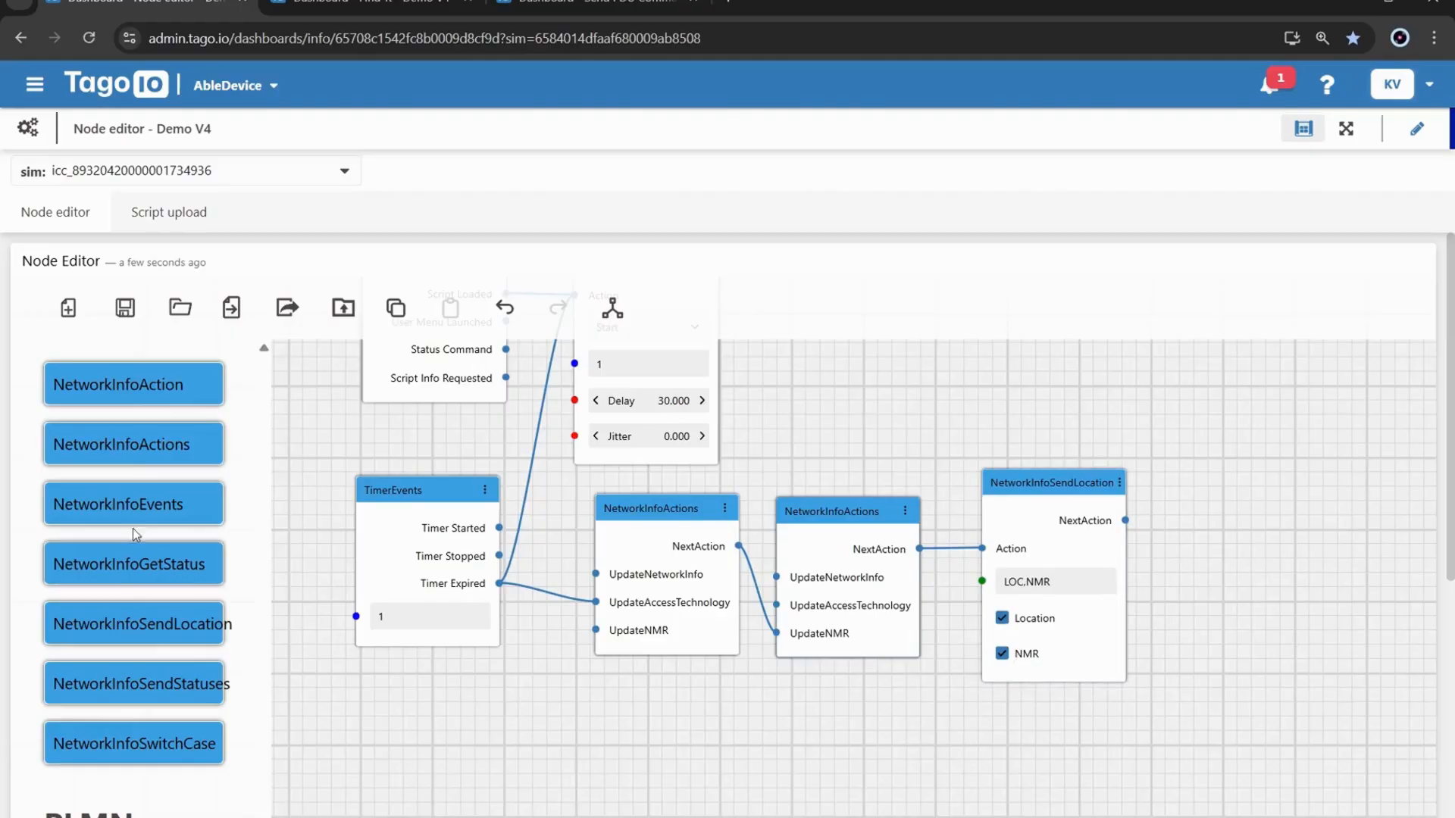
Step: Export the node graph as a user script and open the script upload view
scroll(143, 512, up, 15)
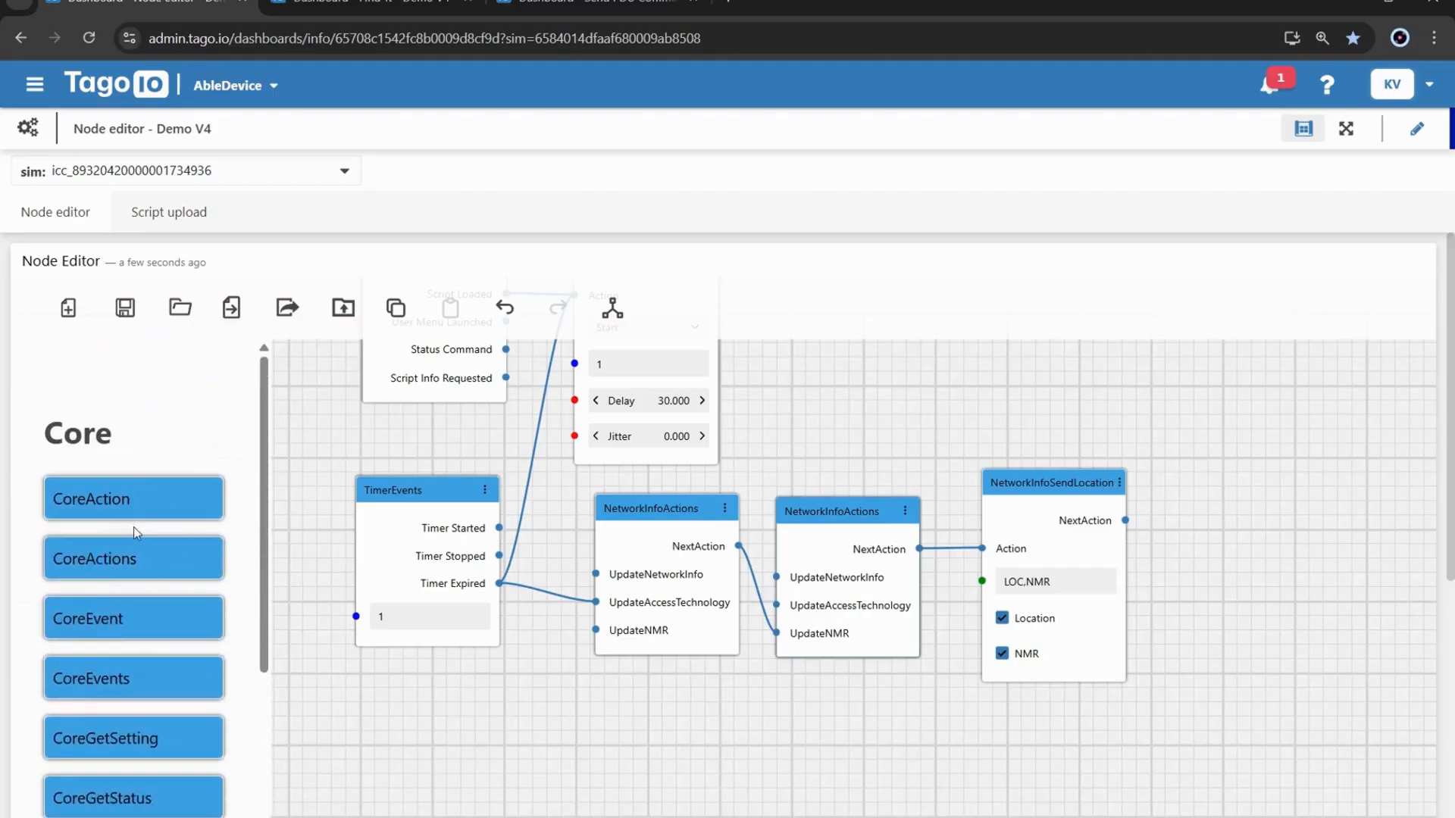
click(343, 307)
click(175, 215)
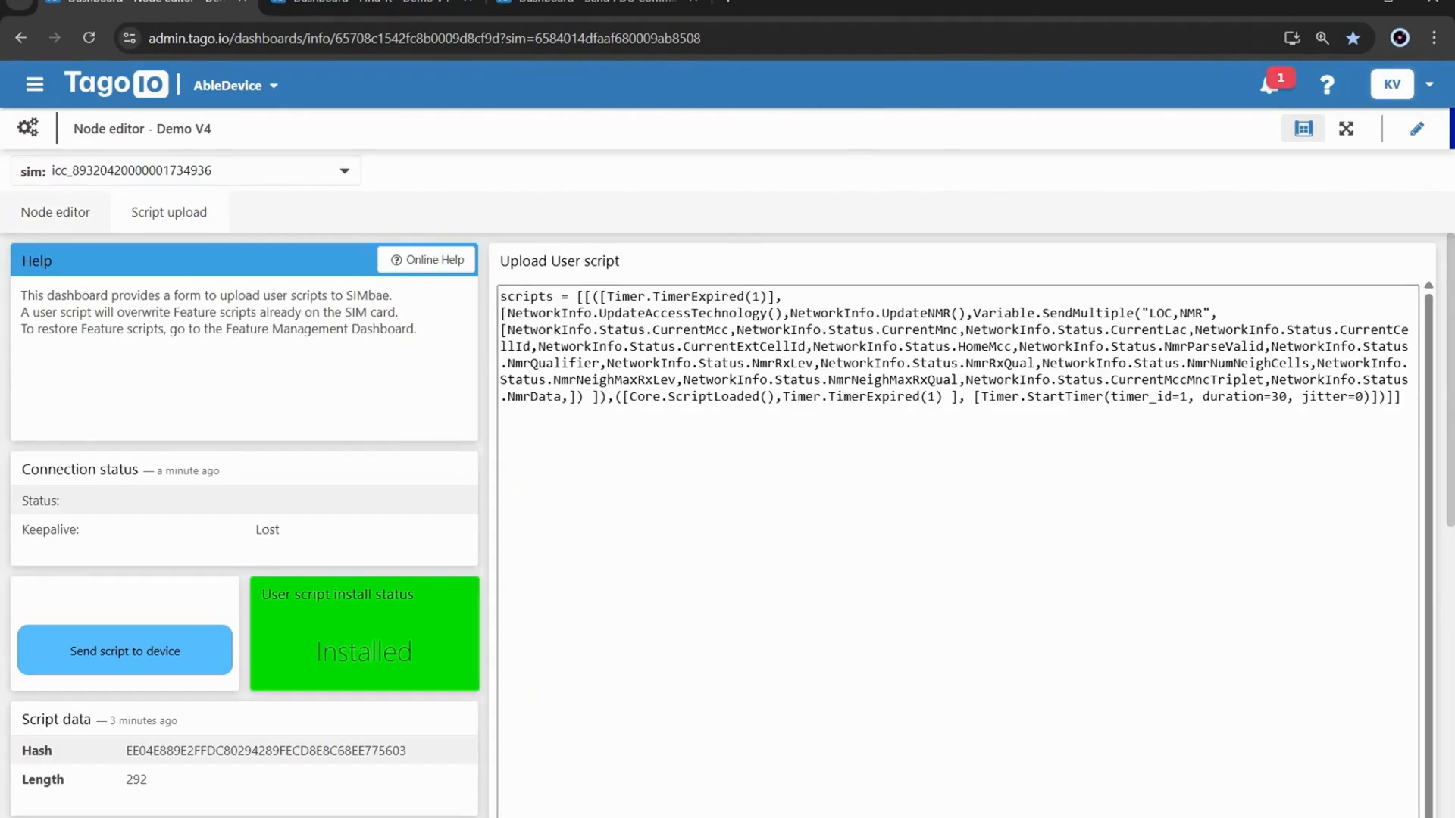
Step: Switch to demo.py in Visual Studio Code and examine the Timer.TimerExpired(1) event with its UpdateAccessTechnology and UpdateNMR actions
drag(1454, 746, 975, 69)
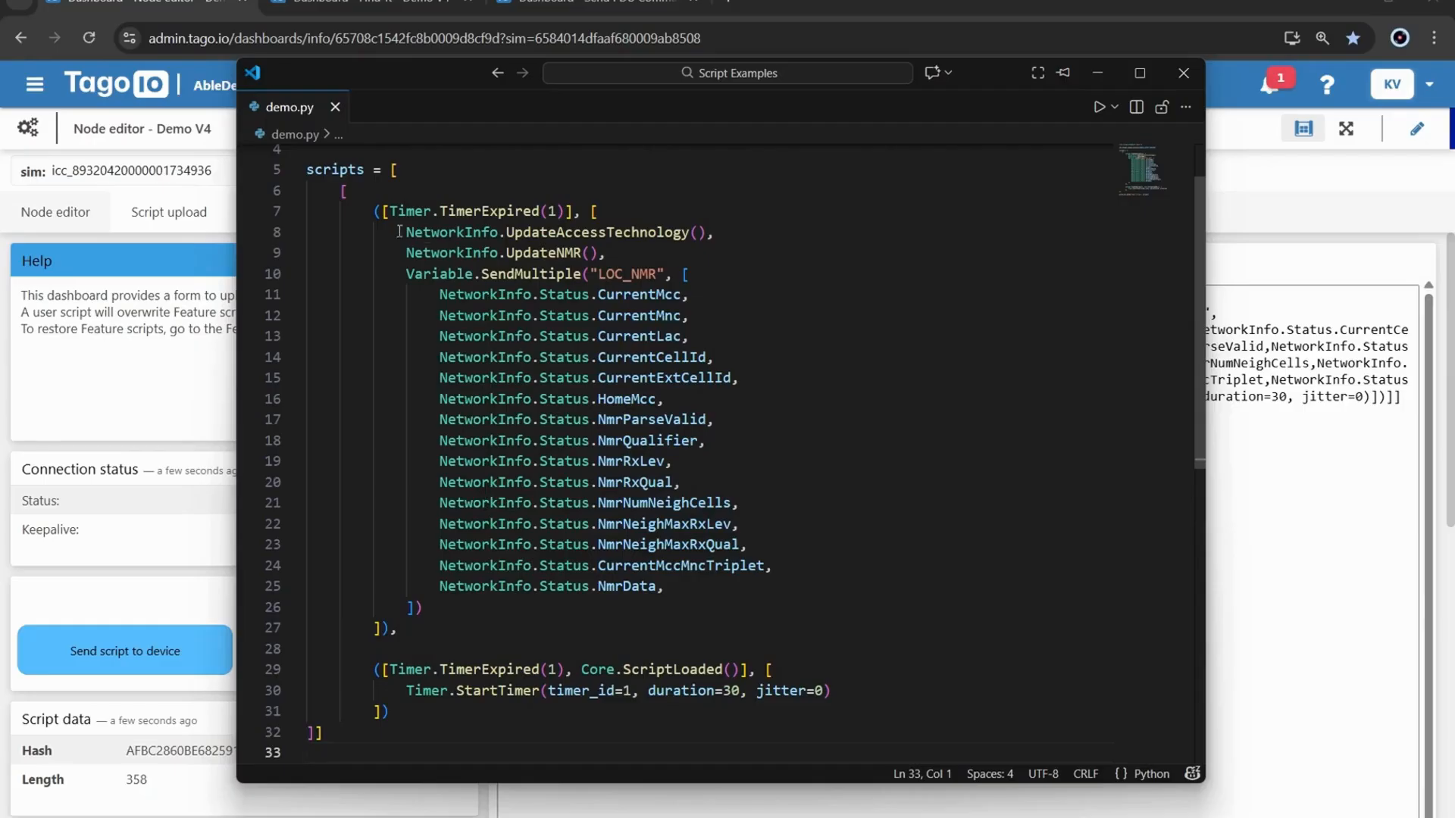
drag(374, 211, 575, 212)
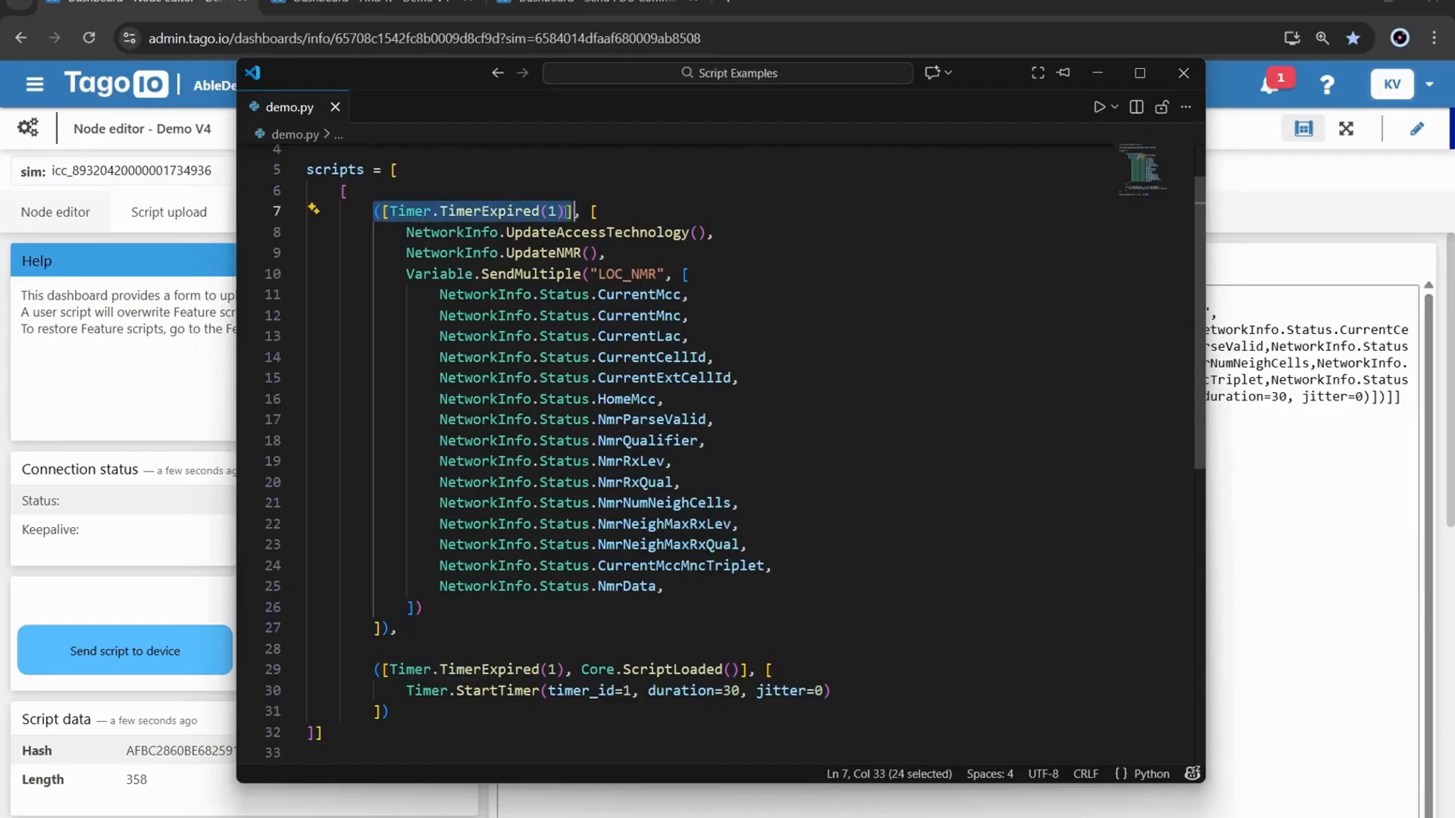
click(425, 211)
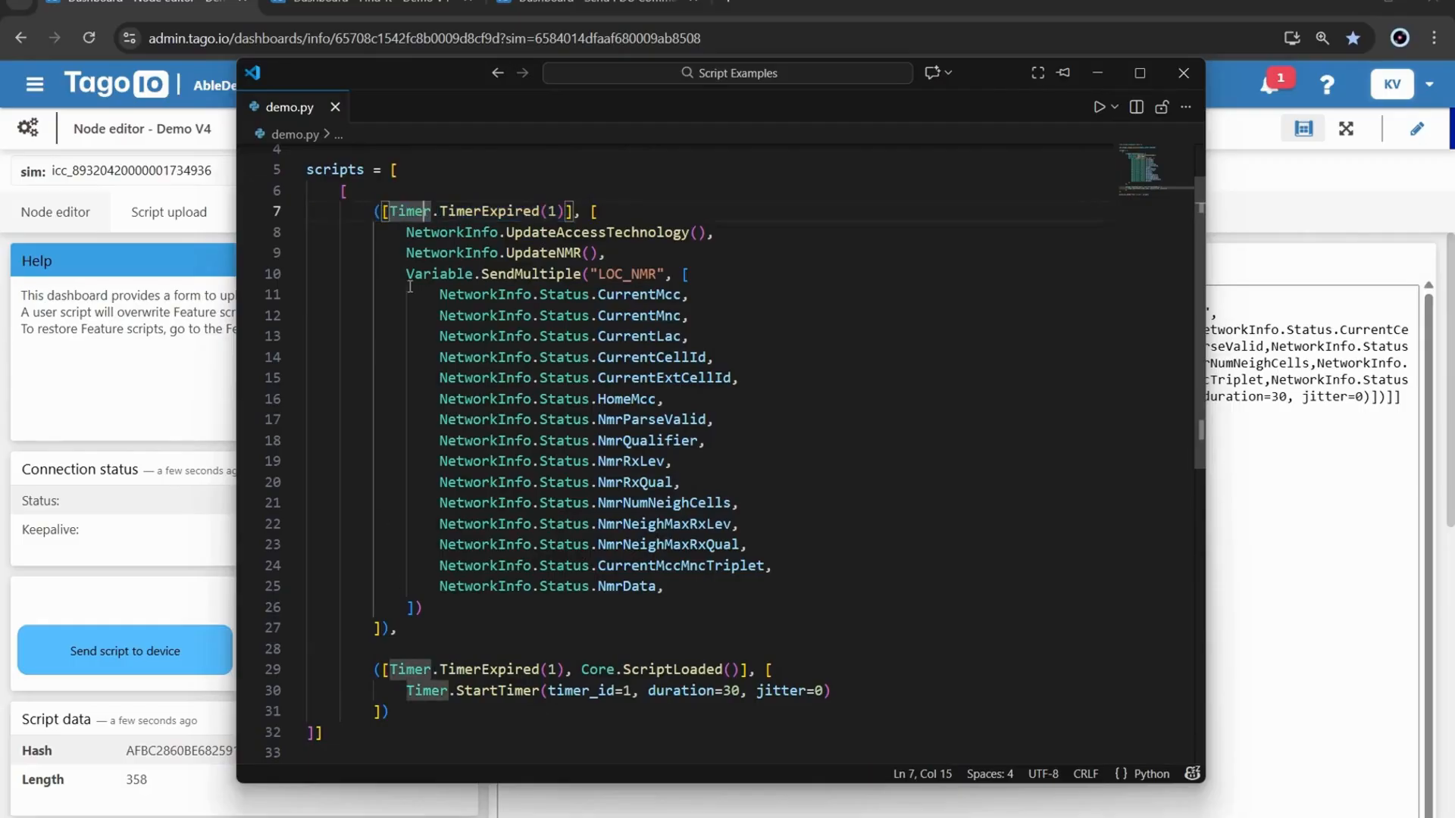
drag(382, 211, 575, 209)
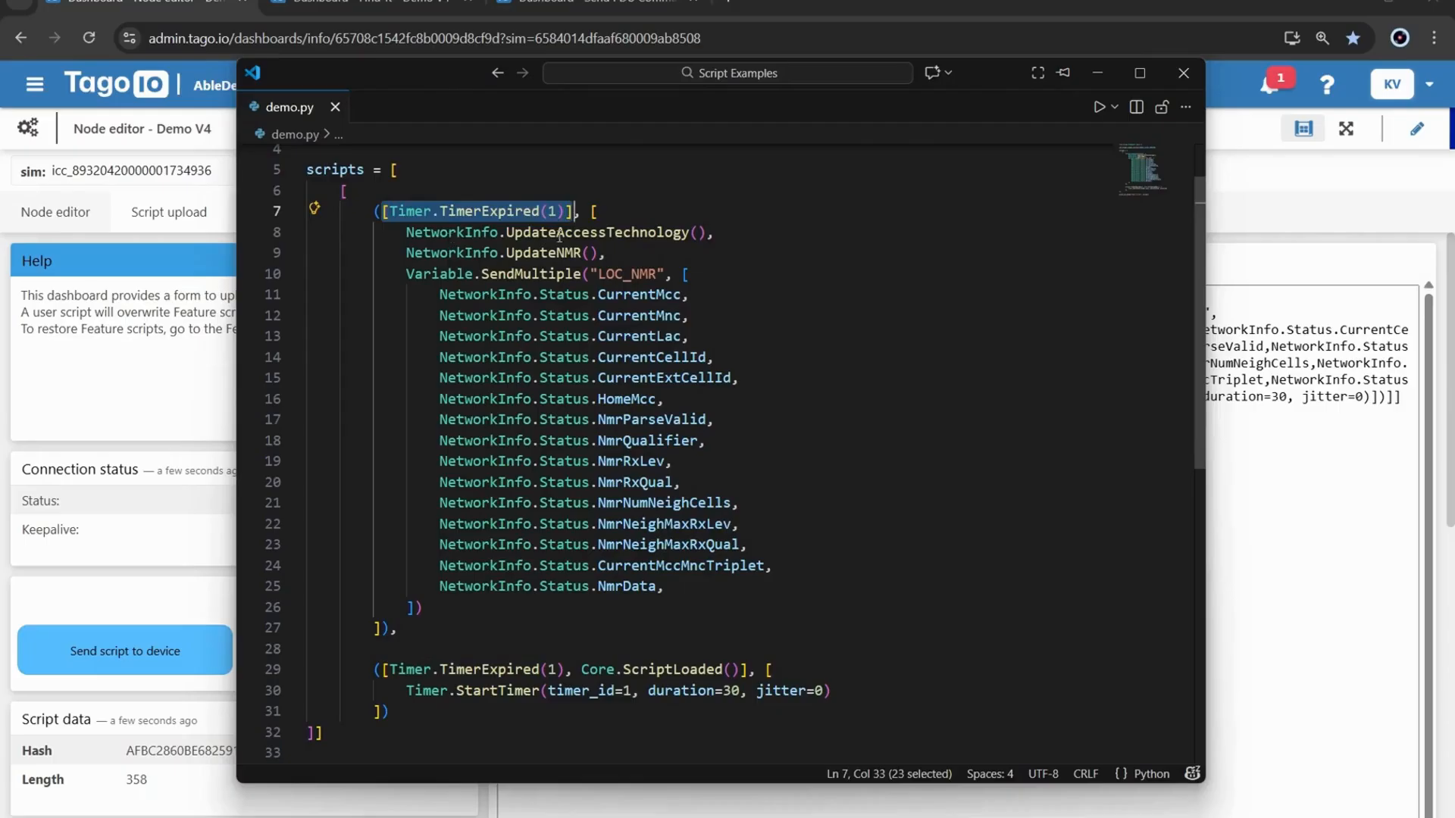
click(550, 239)
click(560, 253)
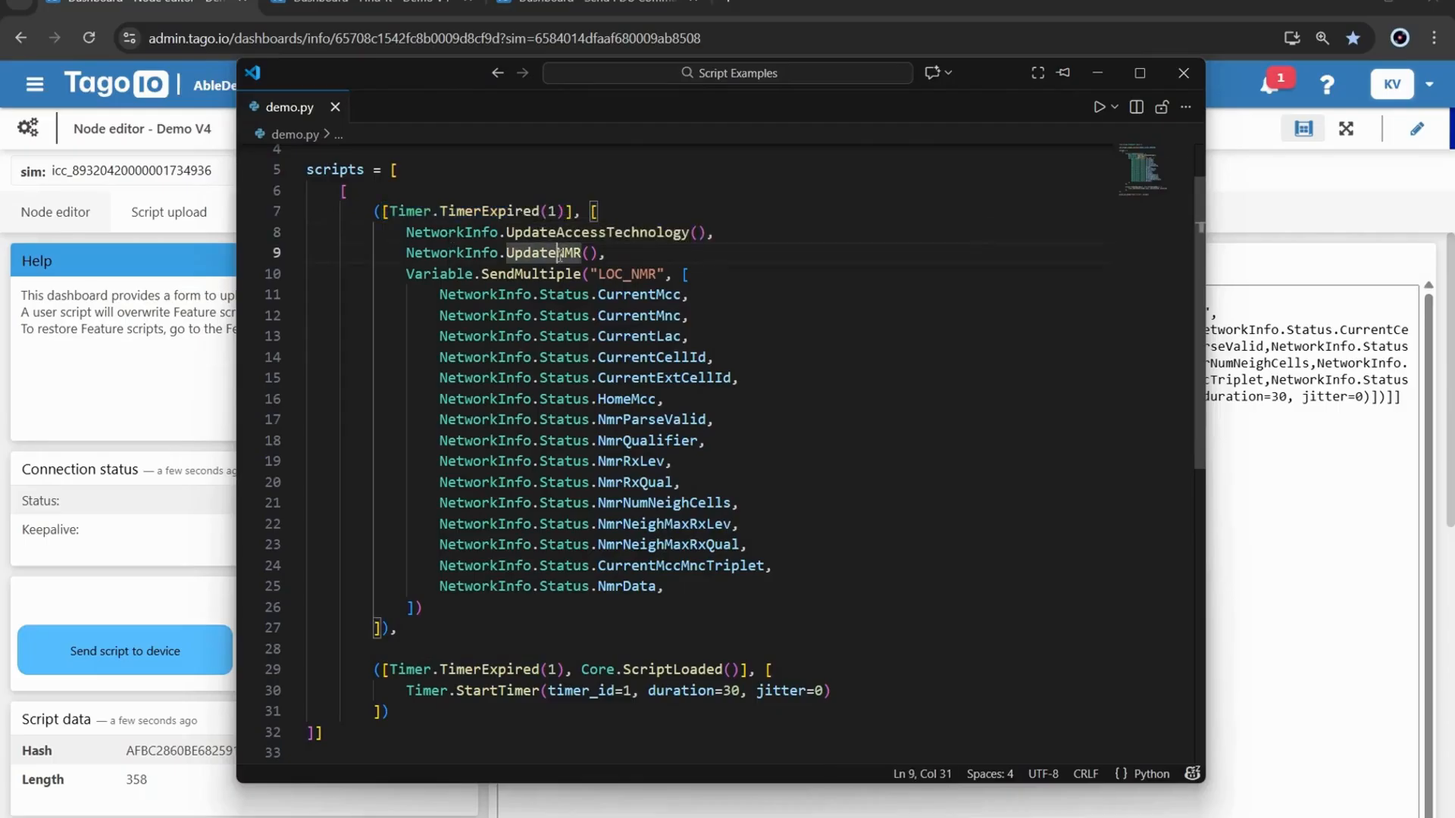
Step: Examine the Variable.SendMultiple action and its NetworkInfo.Status location and NMR entries in the script
drag(406, 273, 476, 597)
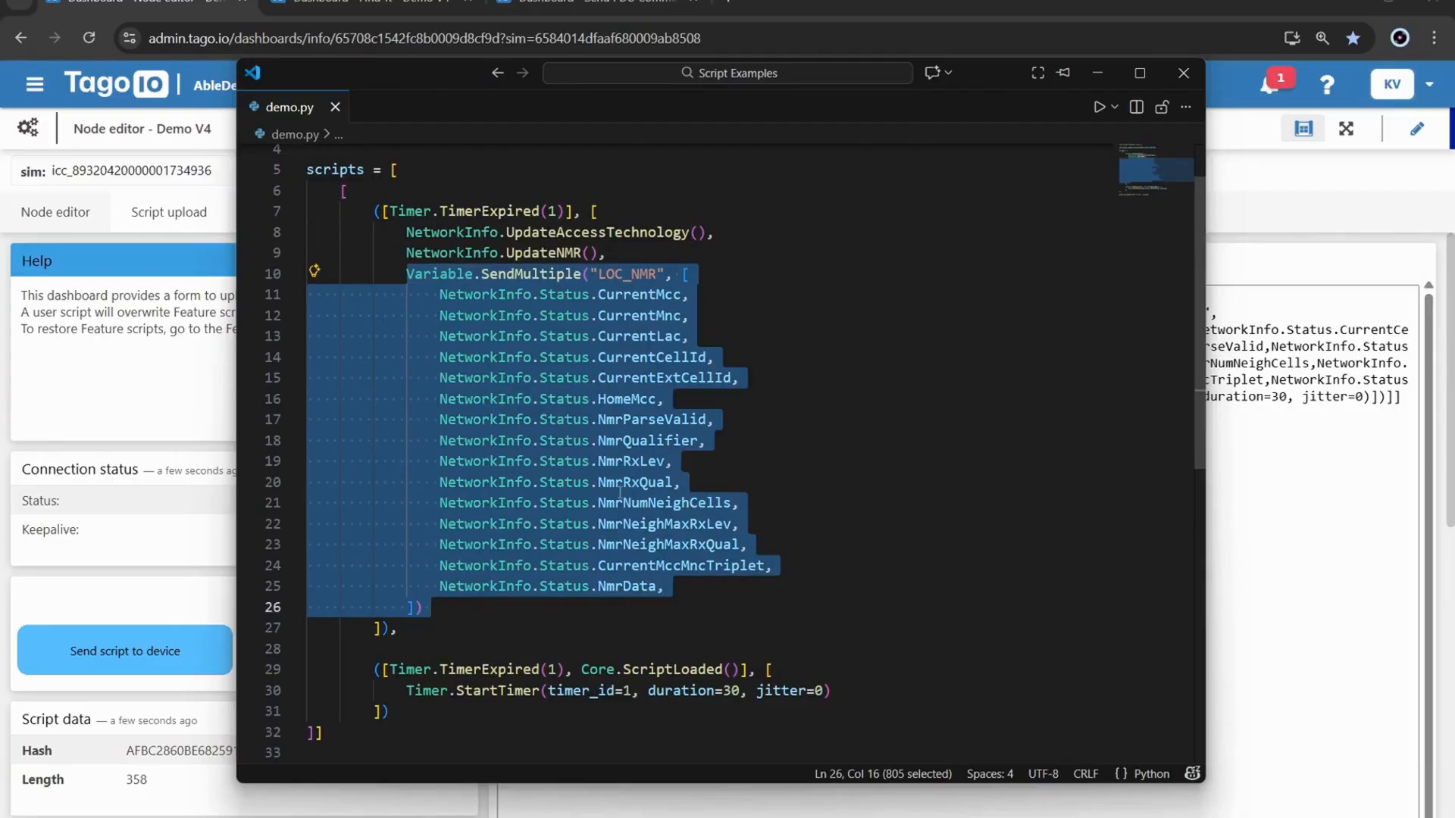
click(668, 317)
click(664, 342)
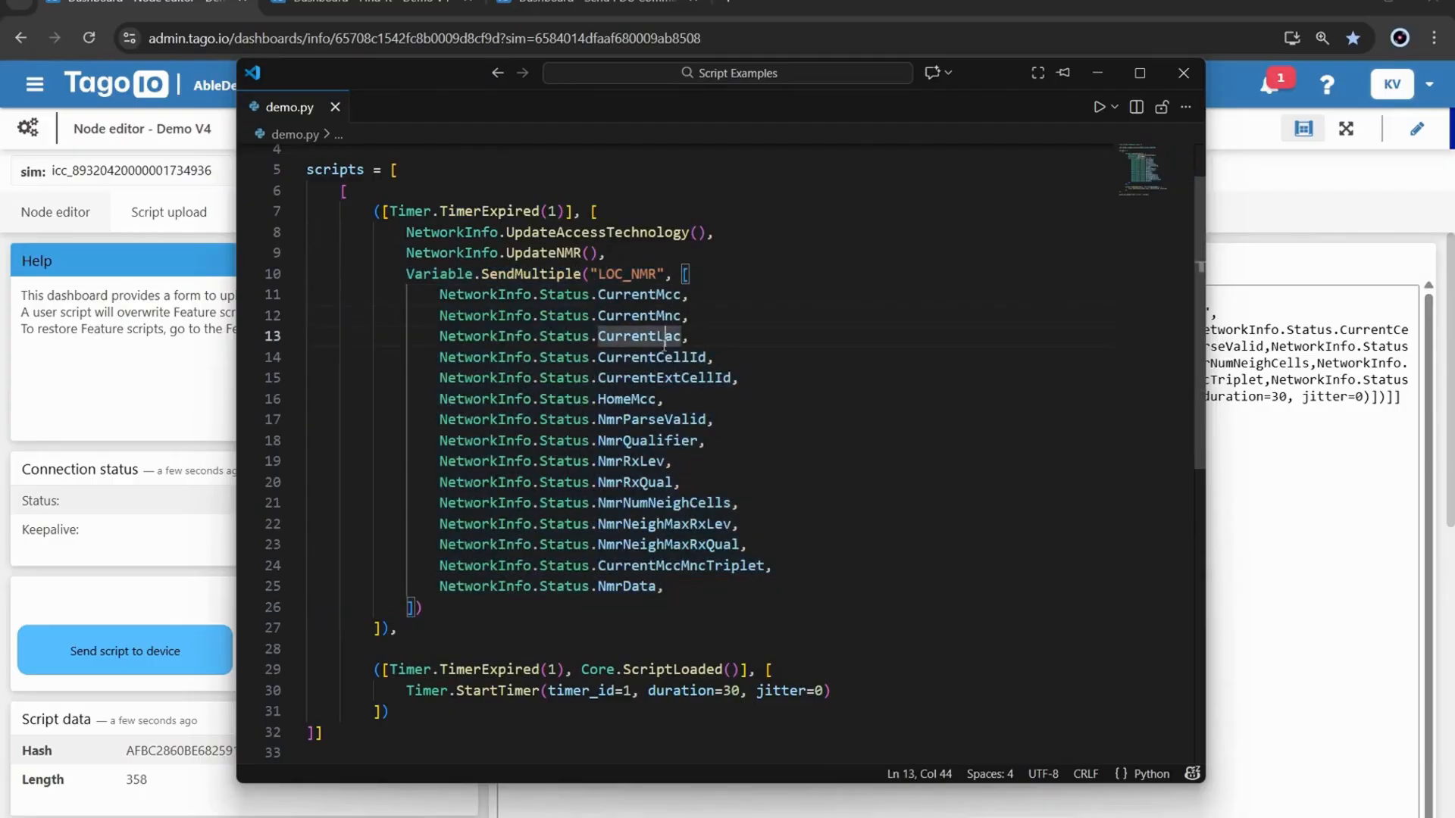
click(629, 419)
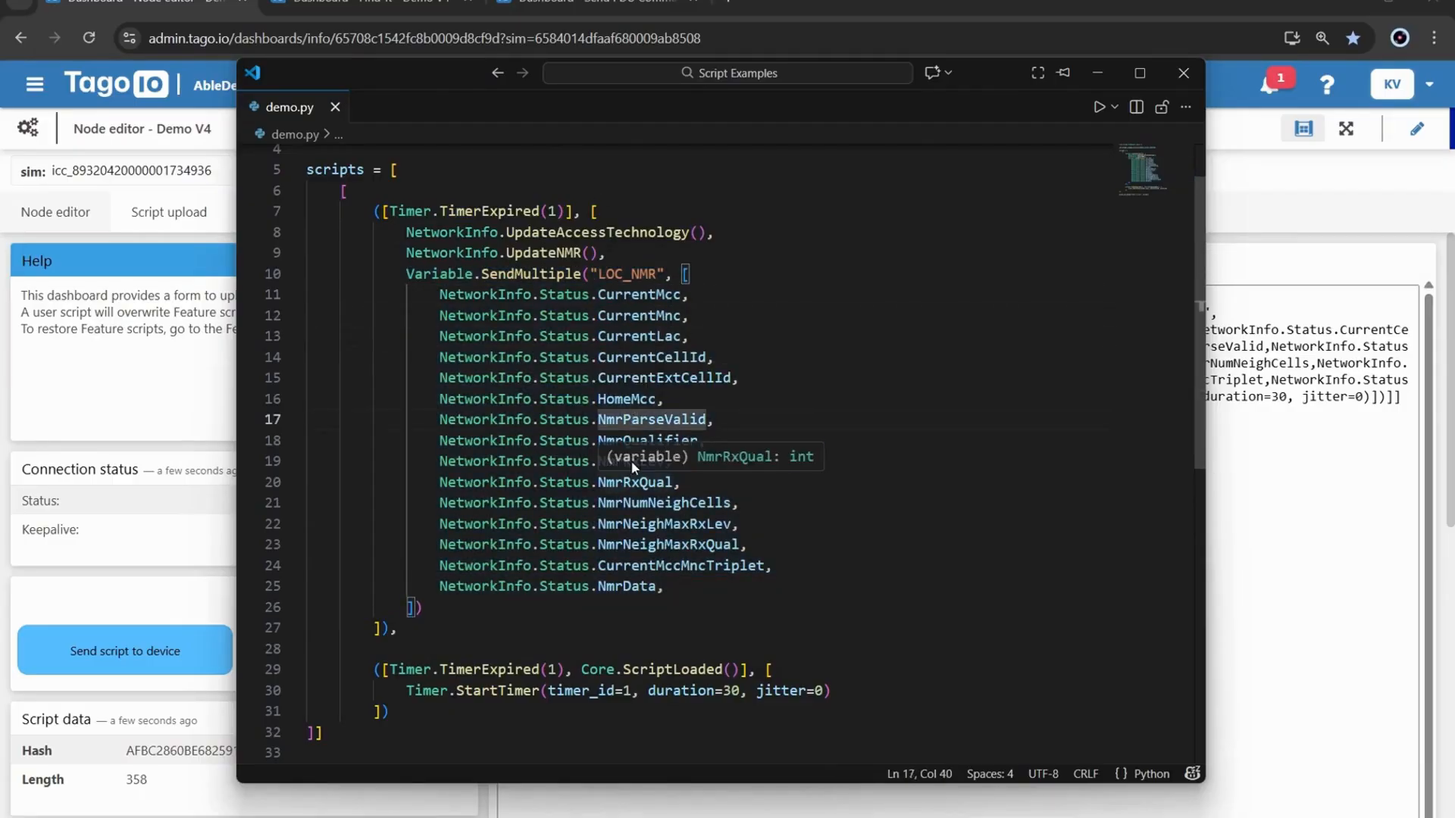
click(633, 482)
click(631, 462)
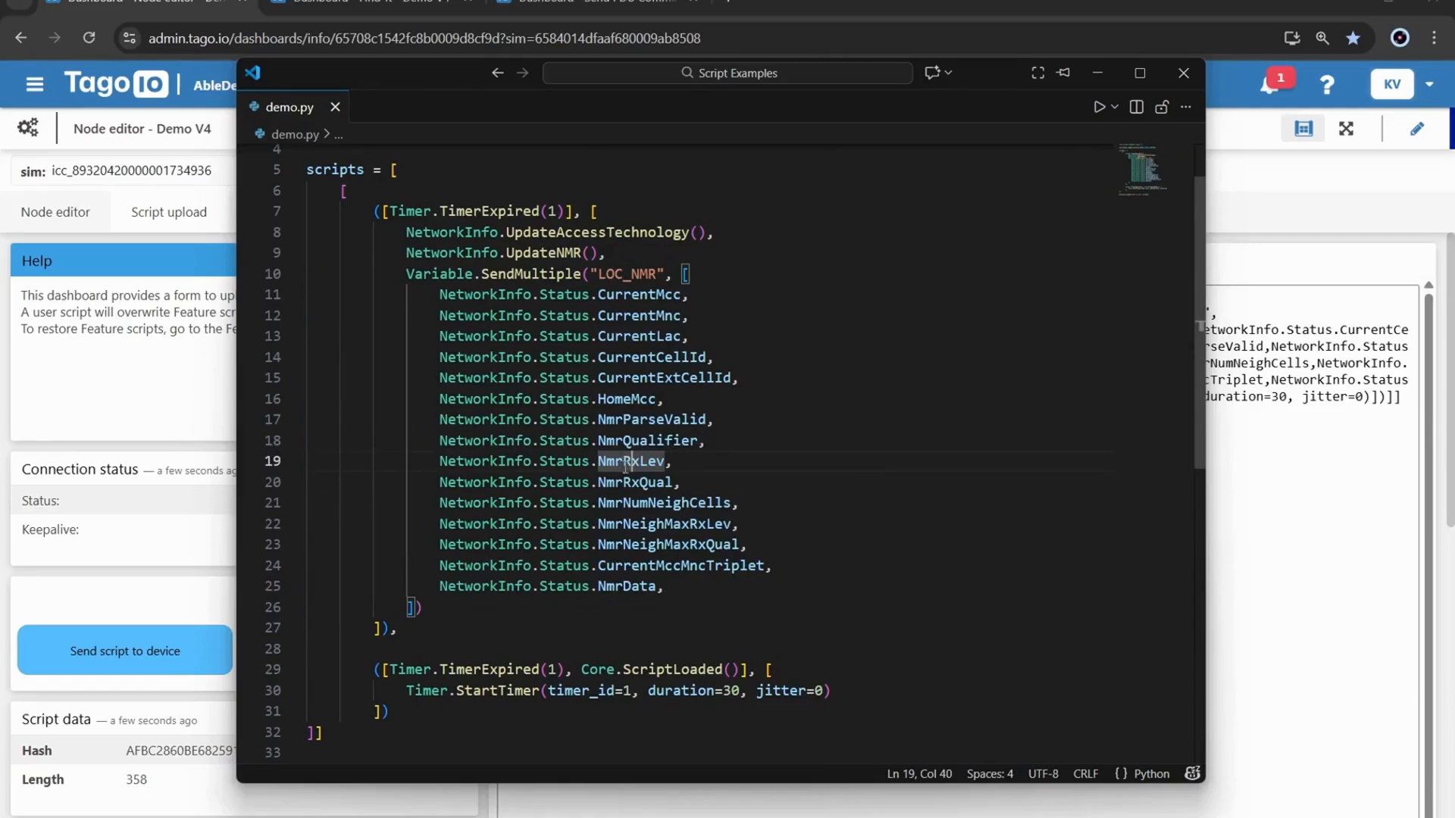
click(632, 483)
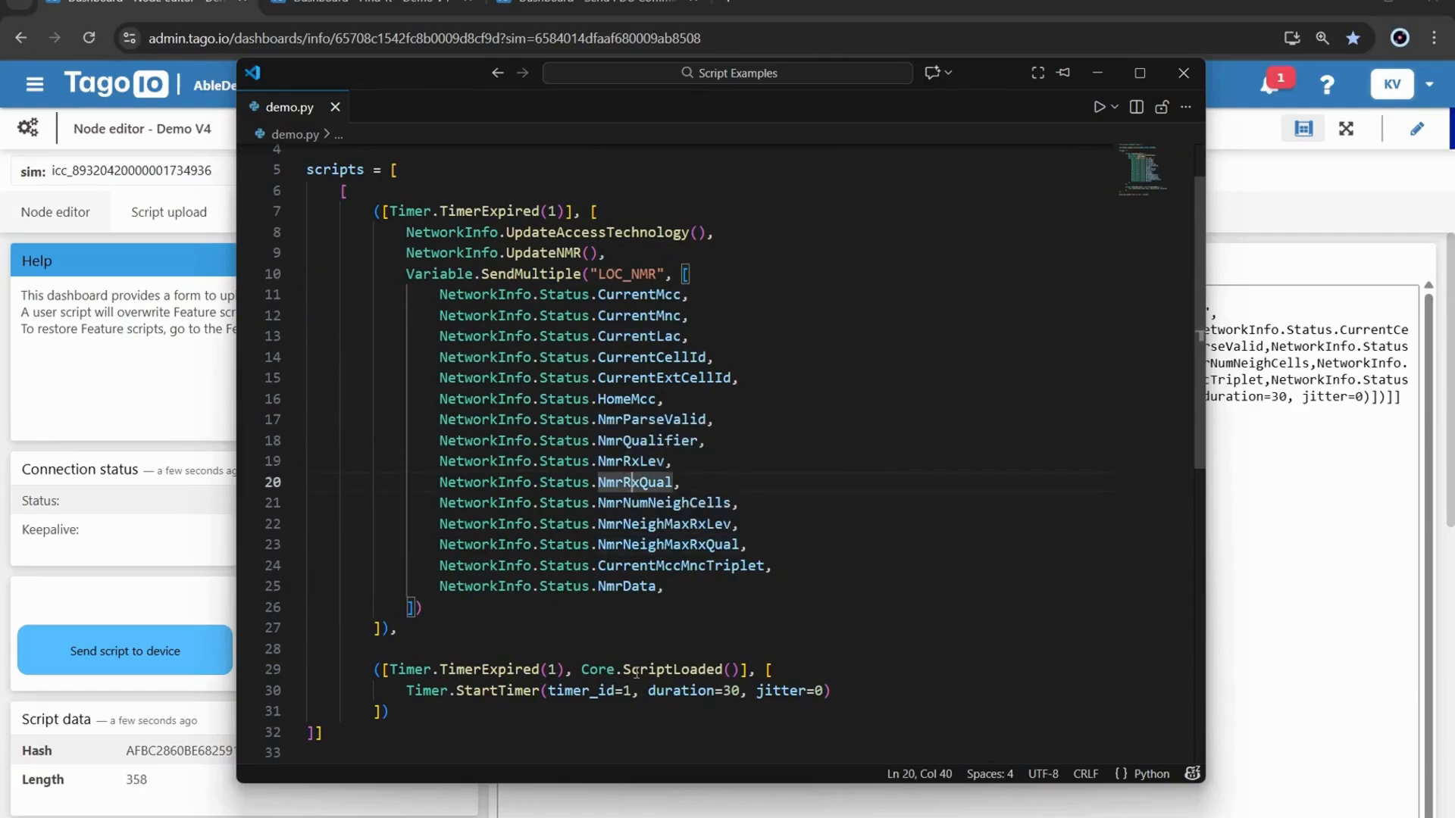
Step: Examine the second rule, which handles Timer.TimerExpired(1) and Core.ScriptLoaded, and its Timer.StartTimer action
drag(376, 670, 420, 709)
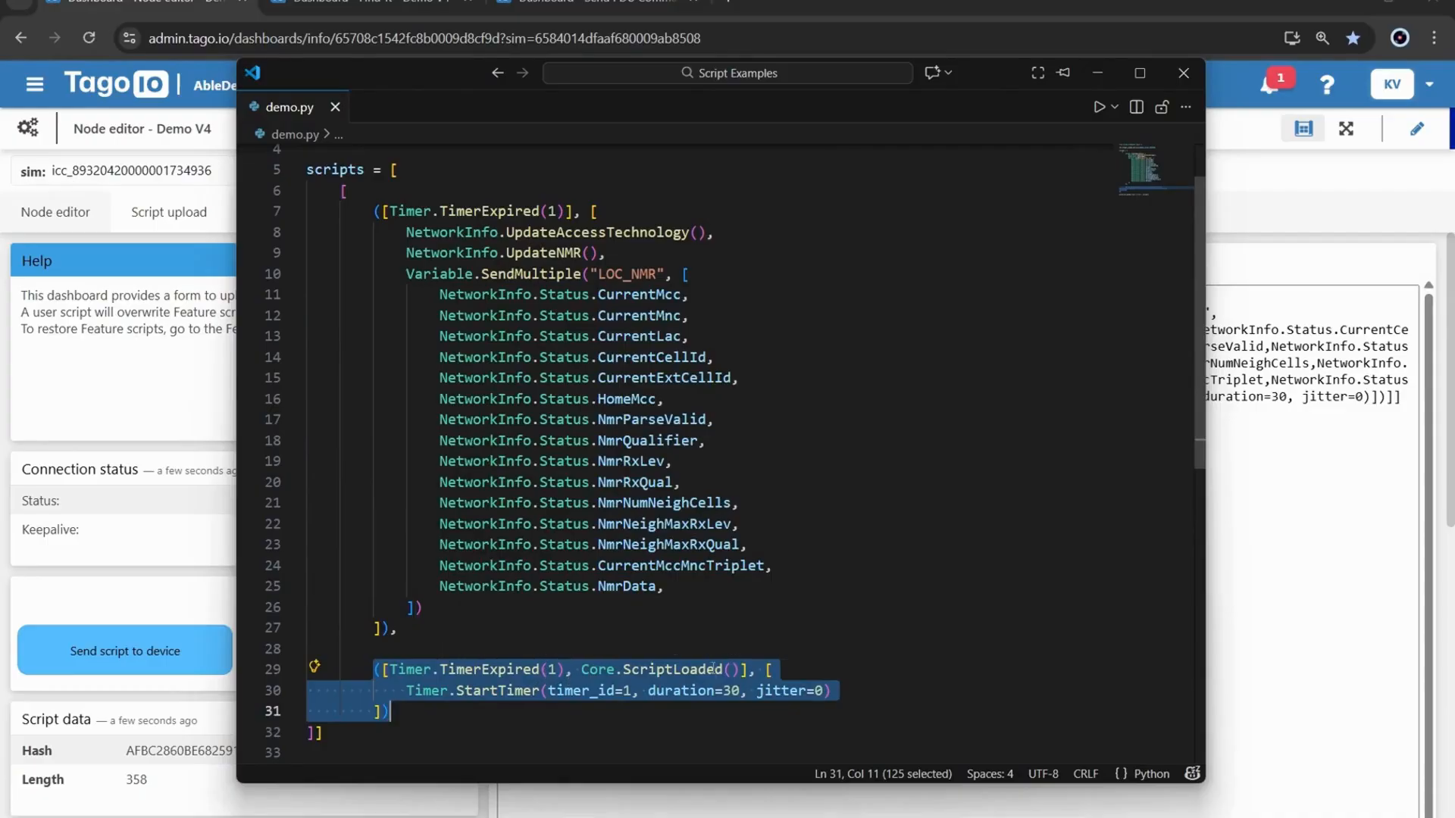
click(433, 670)
drag(407, 691, 839, 687)
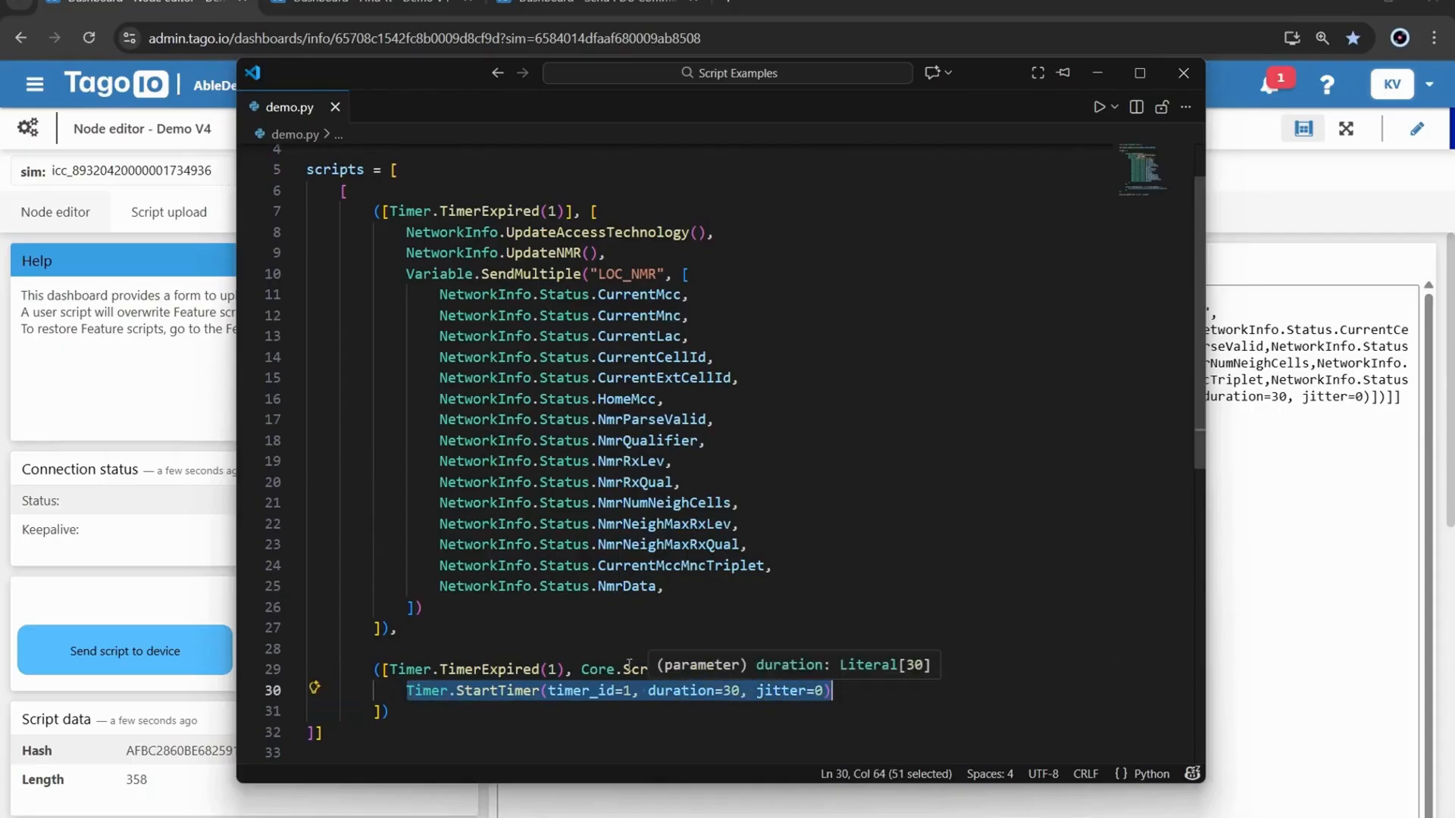
Step: Return to the script upload dashboard and inspect the script data, command status and Received PDU table
click(137, 391)
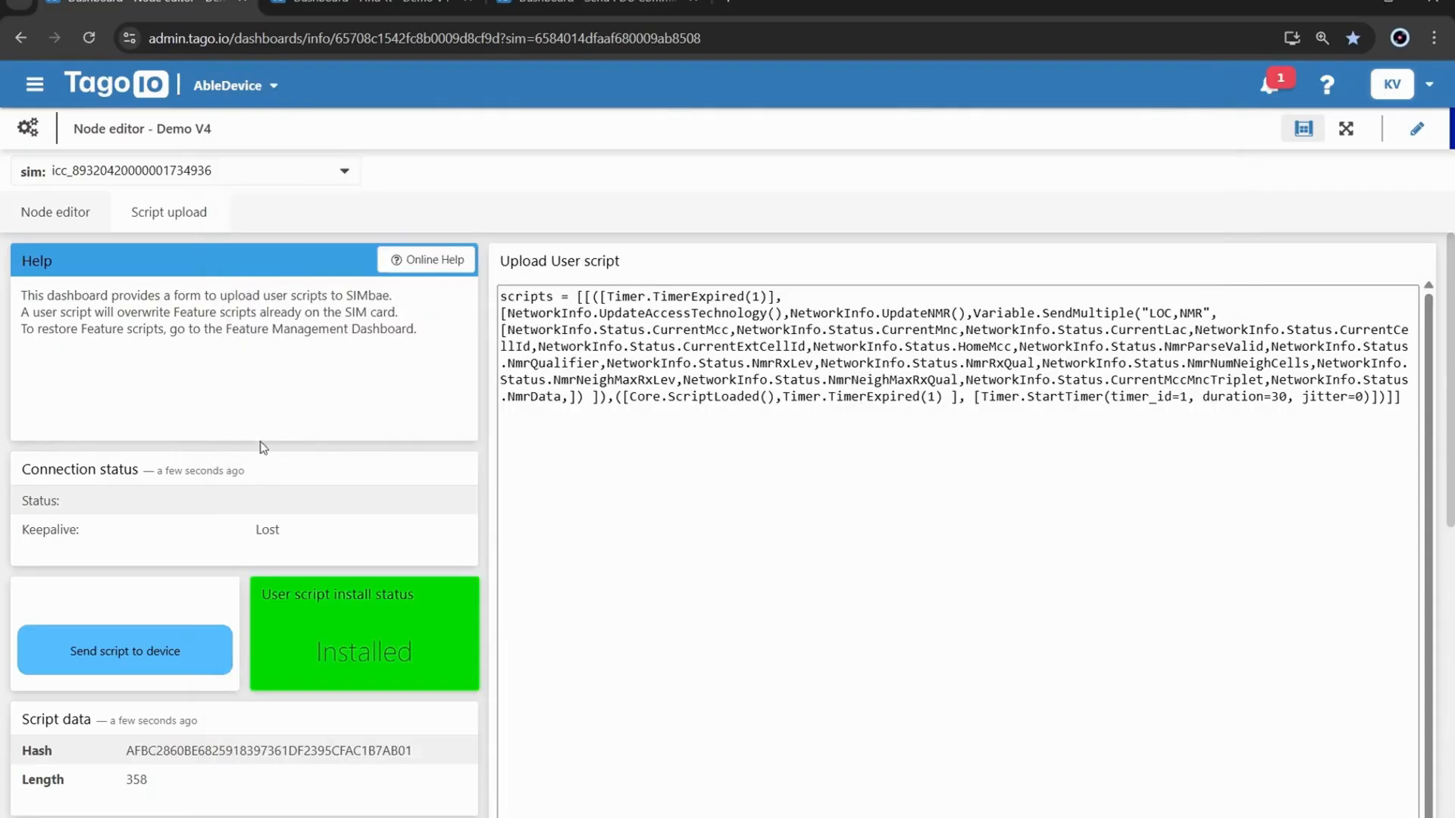
scroll(262, 445, down, 5)
scroll(277, 609, up, 1)
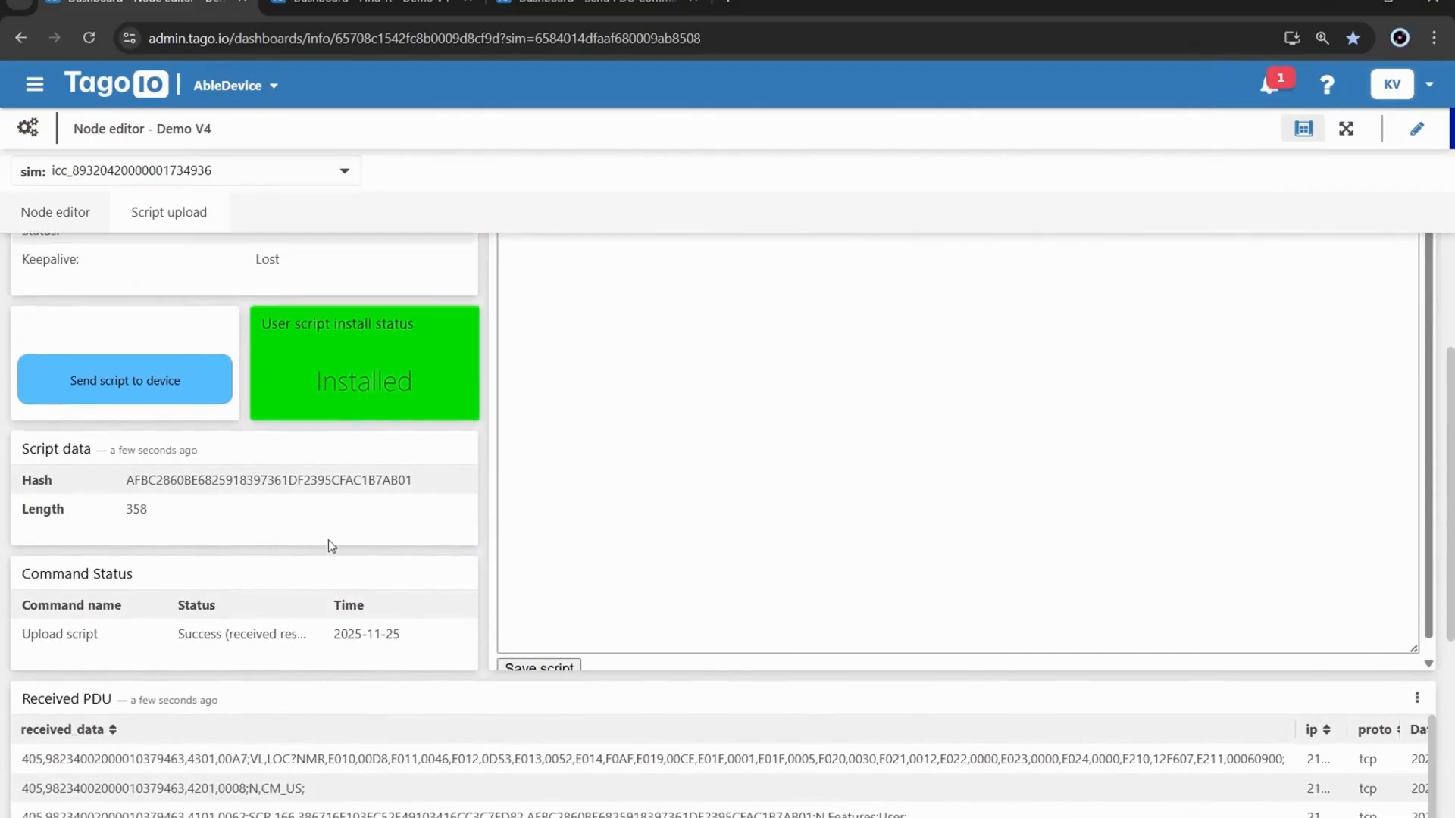
scroll(295, 661, down, 2)
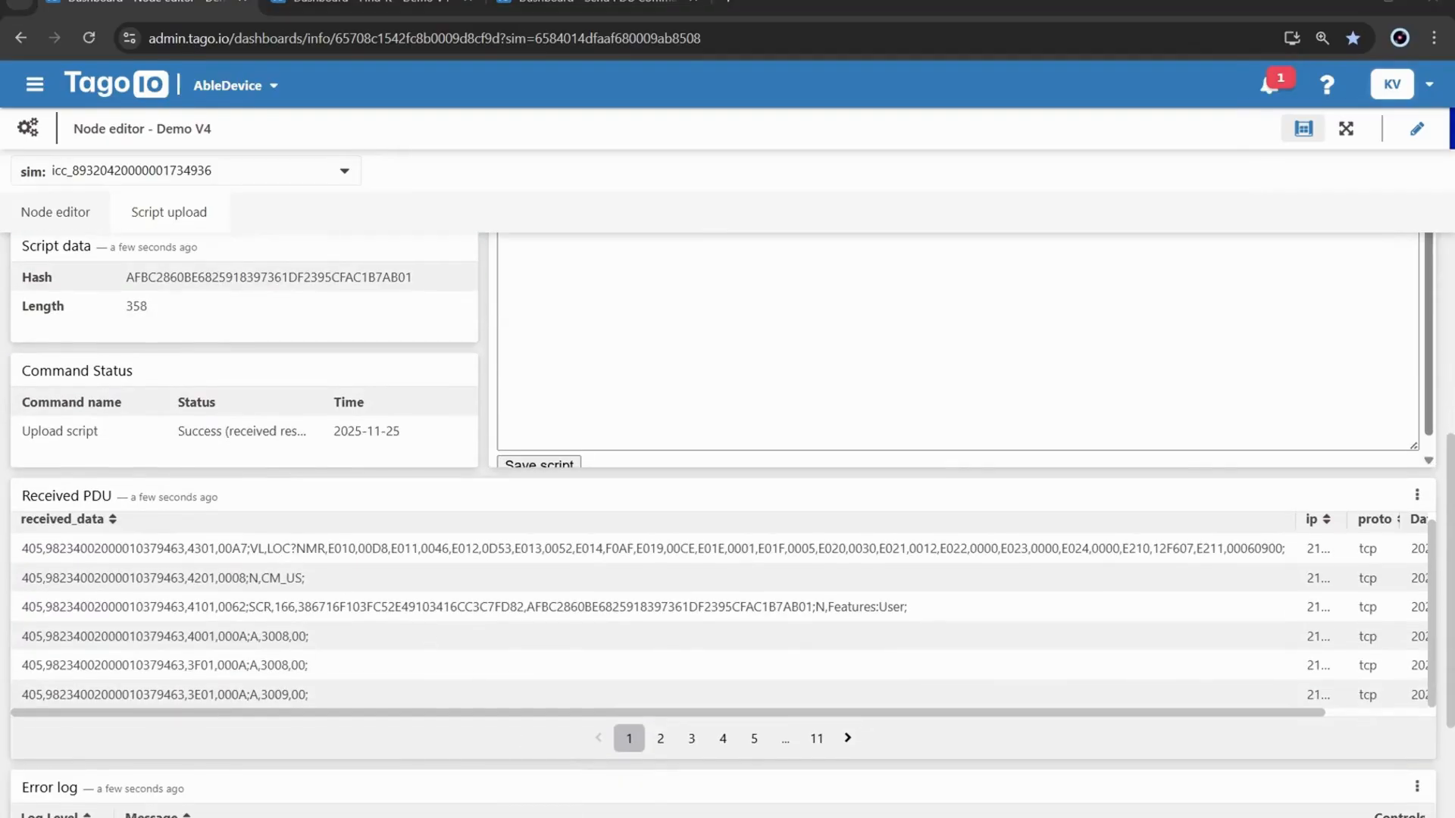
Step: Compare demo.py with the newest Received PDU entry, then examine the signal strength and location status on the Find-It - Demo V4 dashboard
click(538, 735)
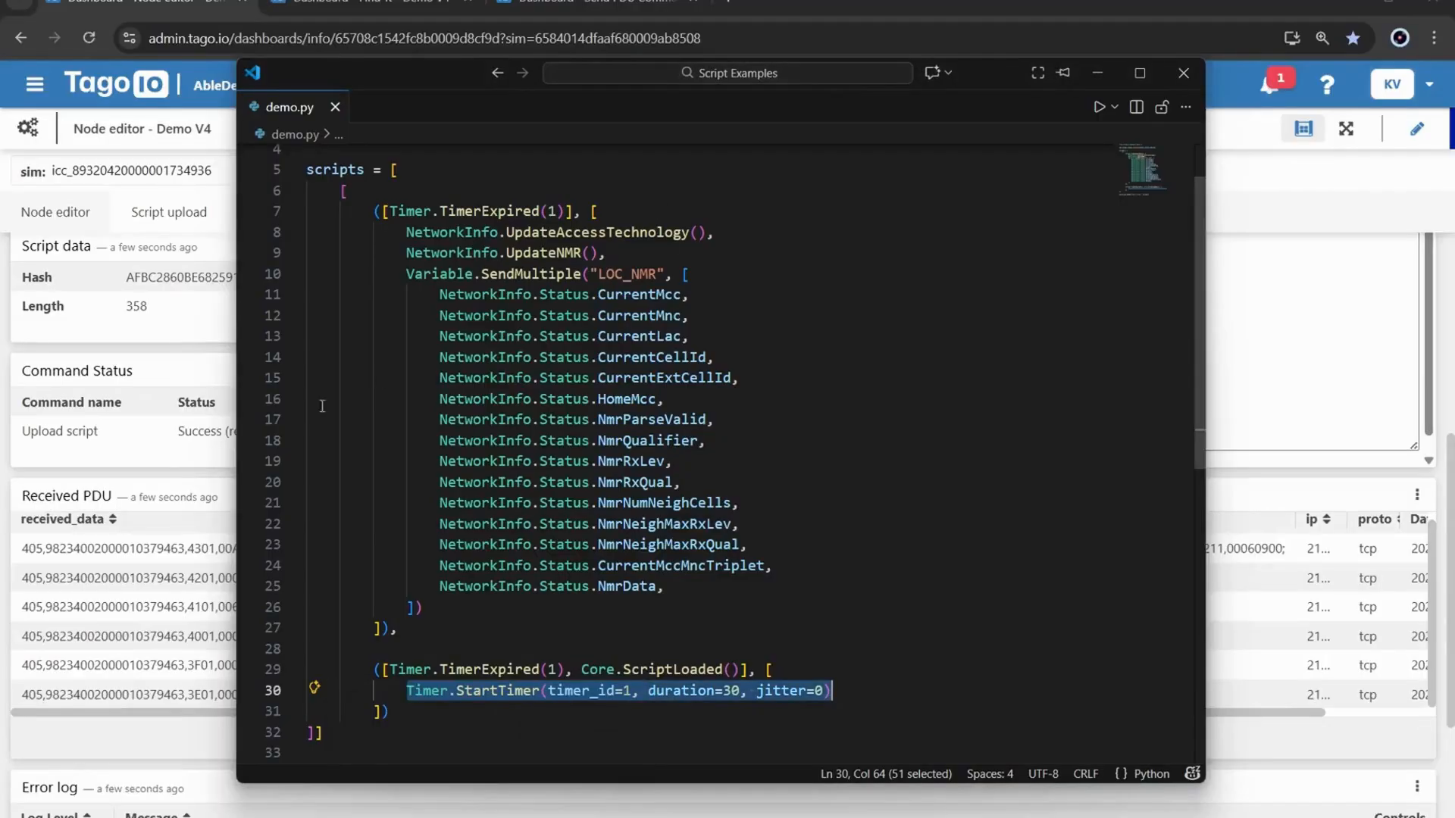
click(190, 538)
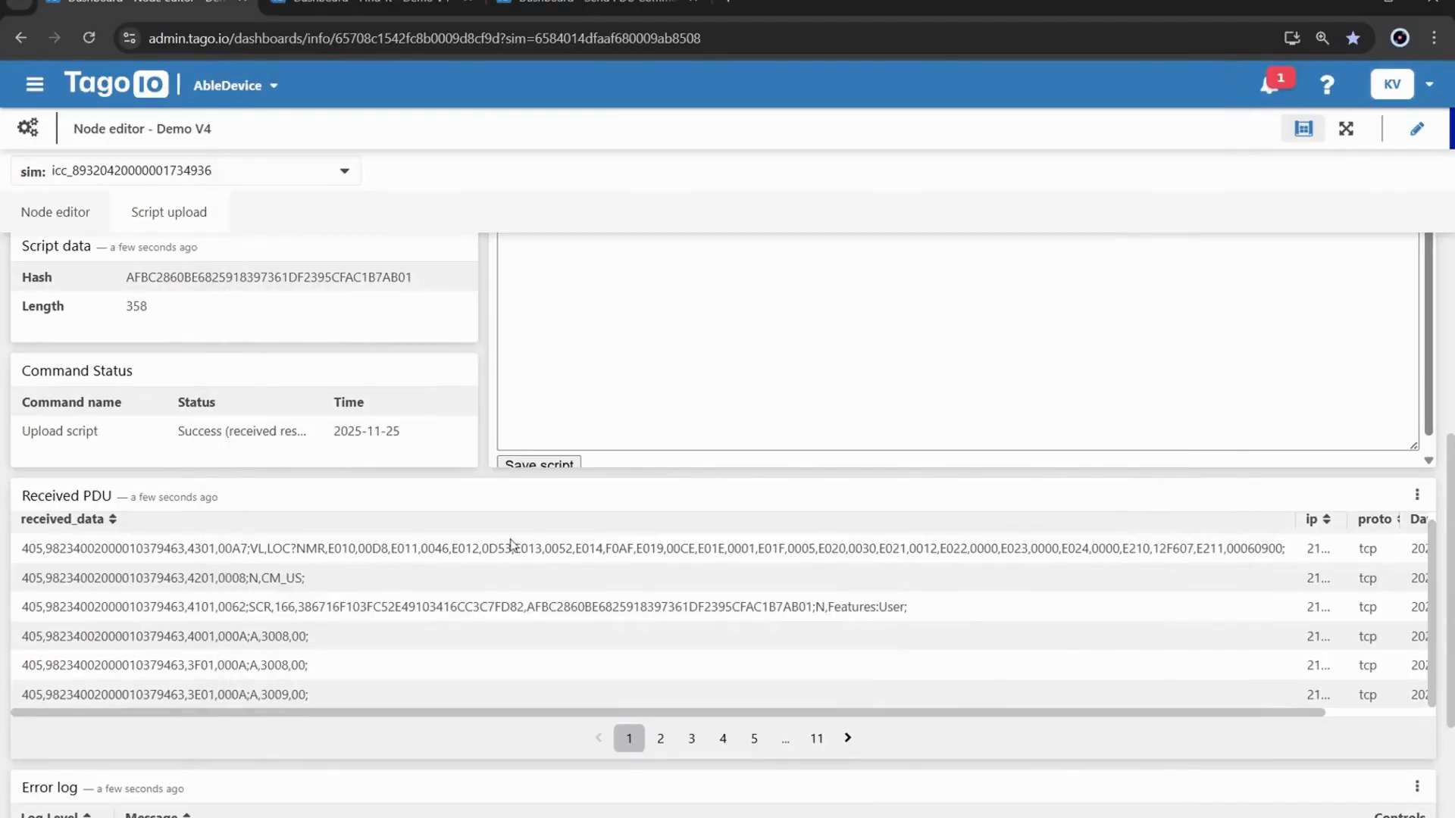
click(363, 5)
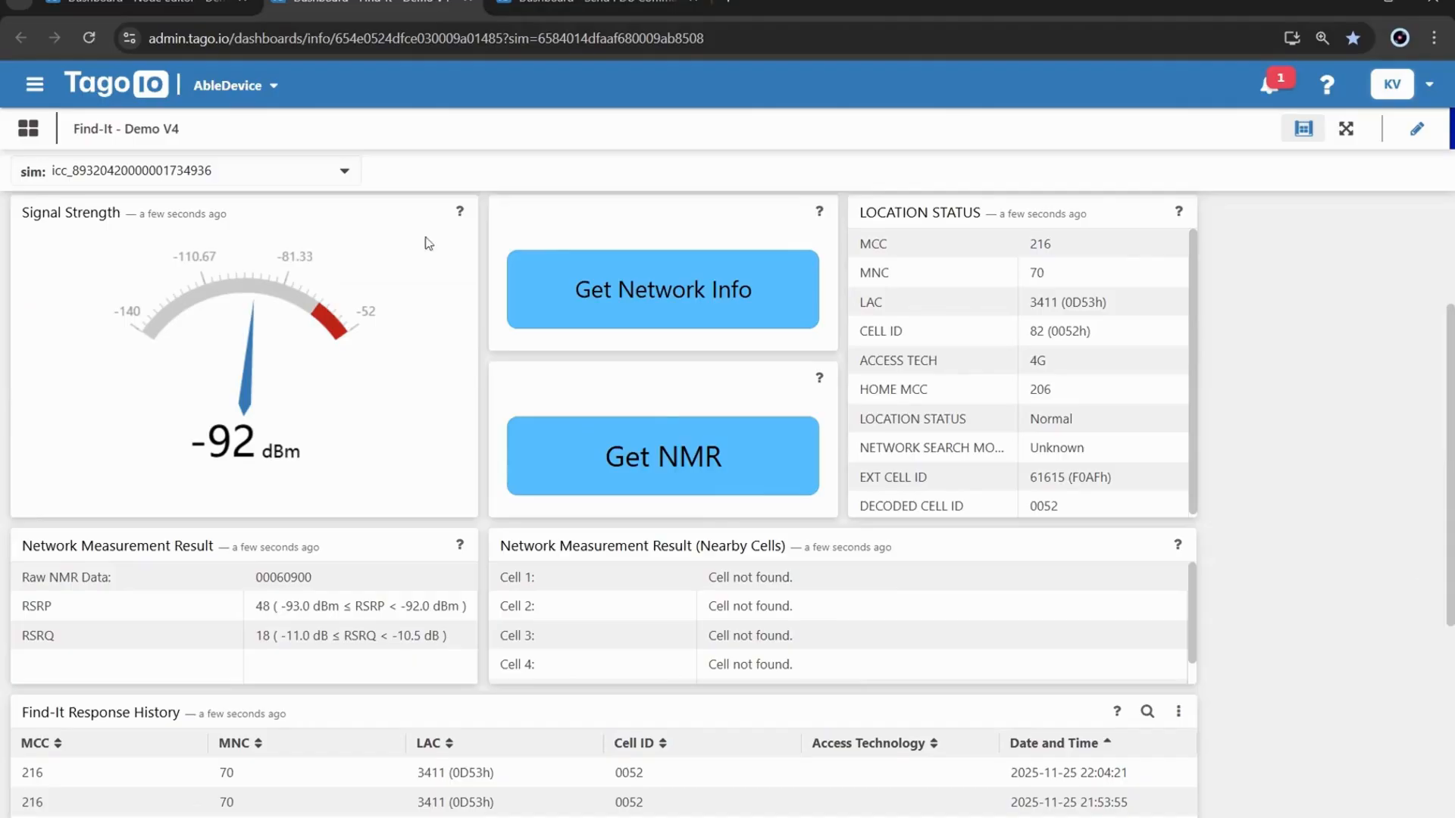
scroll(200, 306, up, 1)
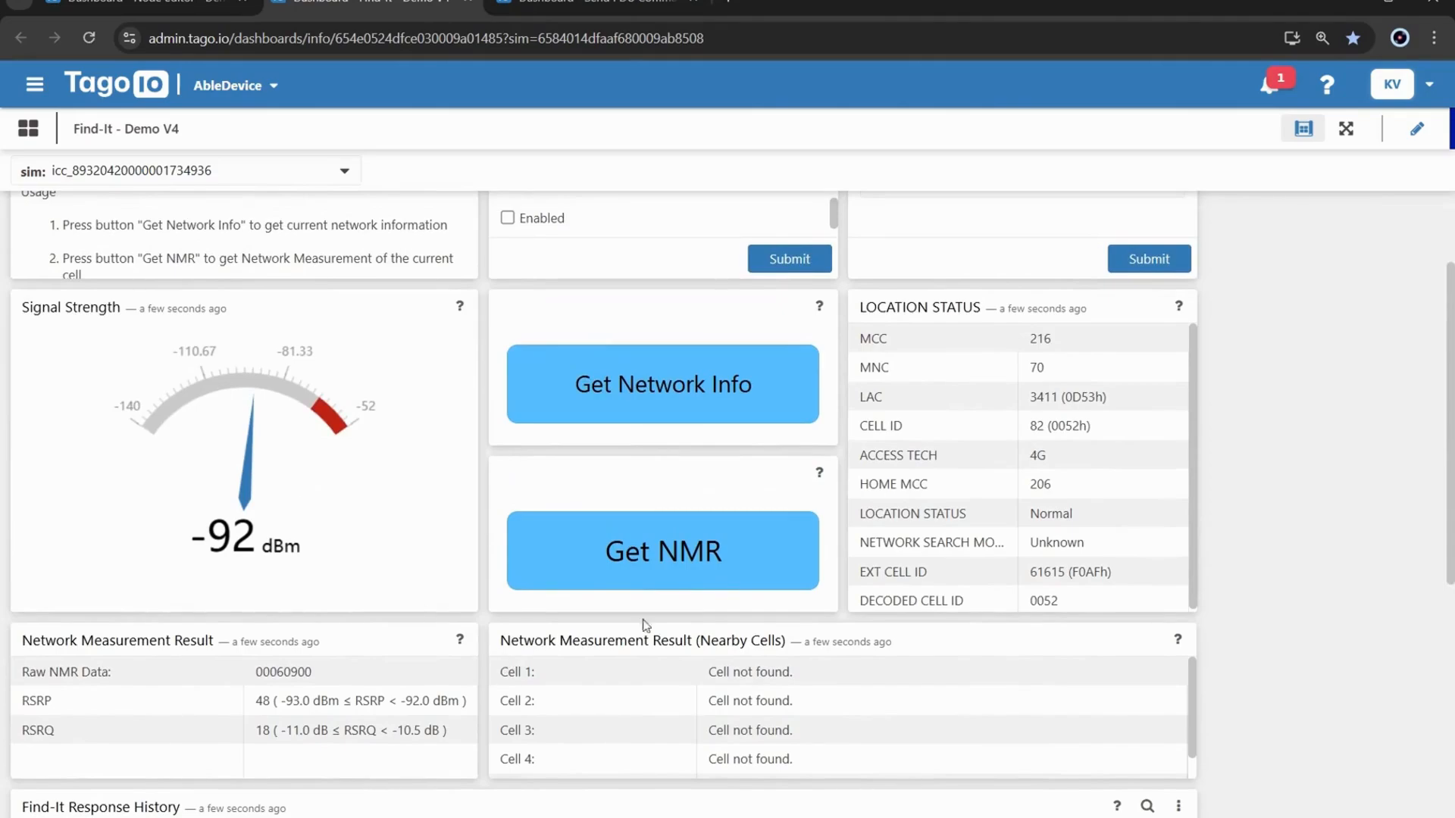
Step: Bring up the mirrored EB2103 phone, launch NetMonster, and compare its live cell and signal readings with the Find-It dashboard
mouse_move(603, 810)
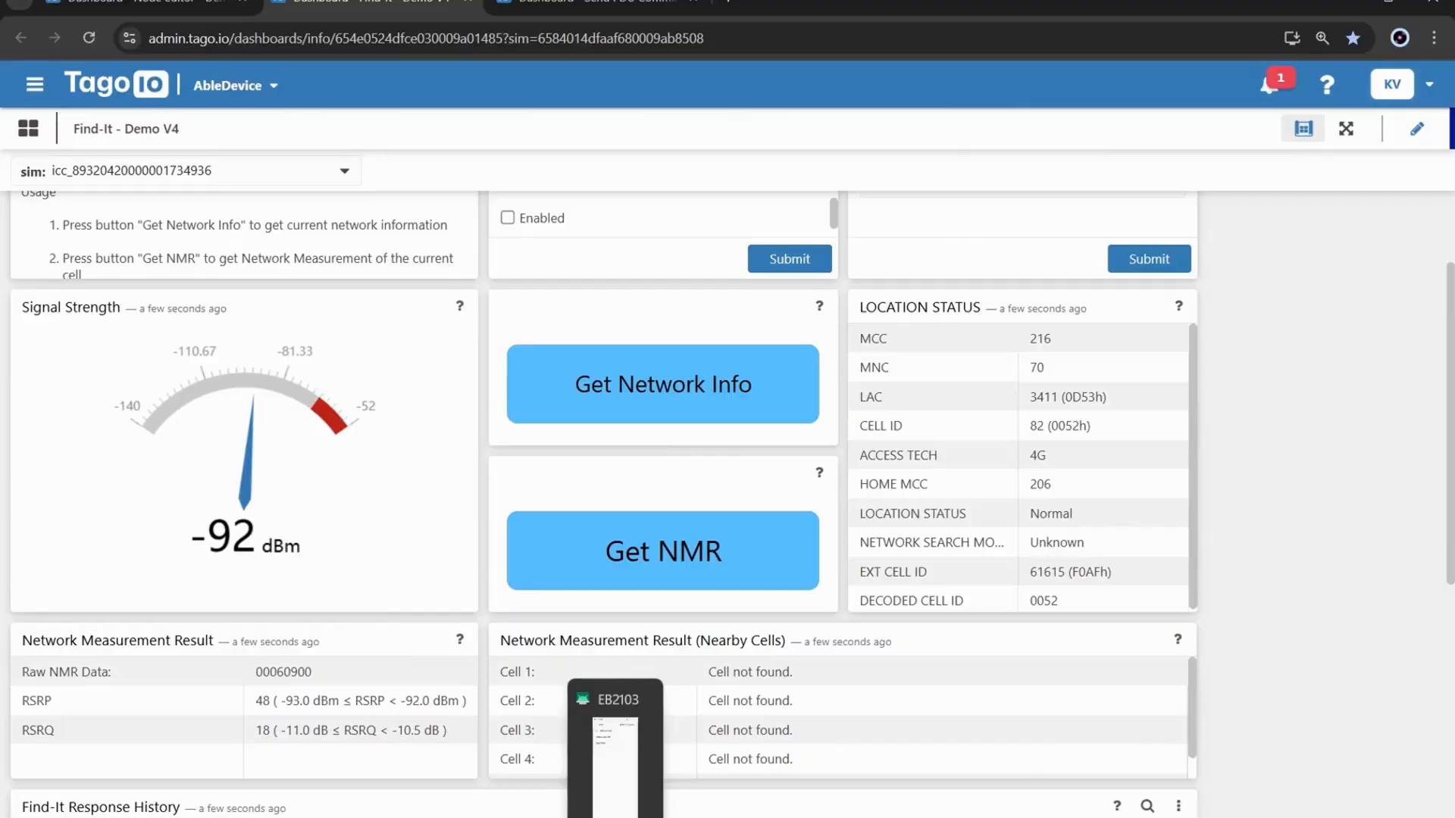
click(603, 785)
right_click(1096, 607)
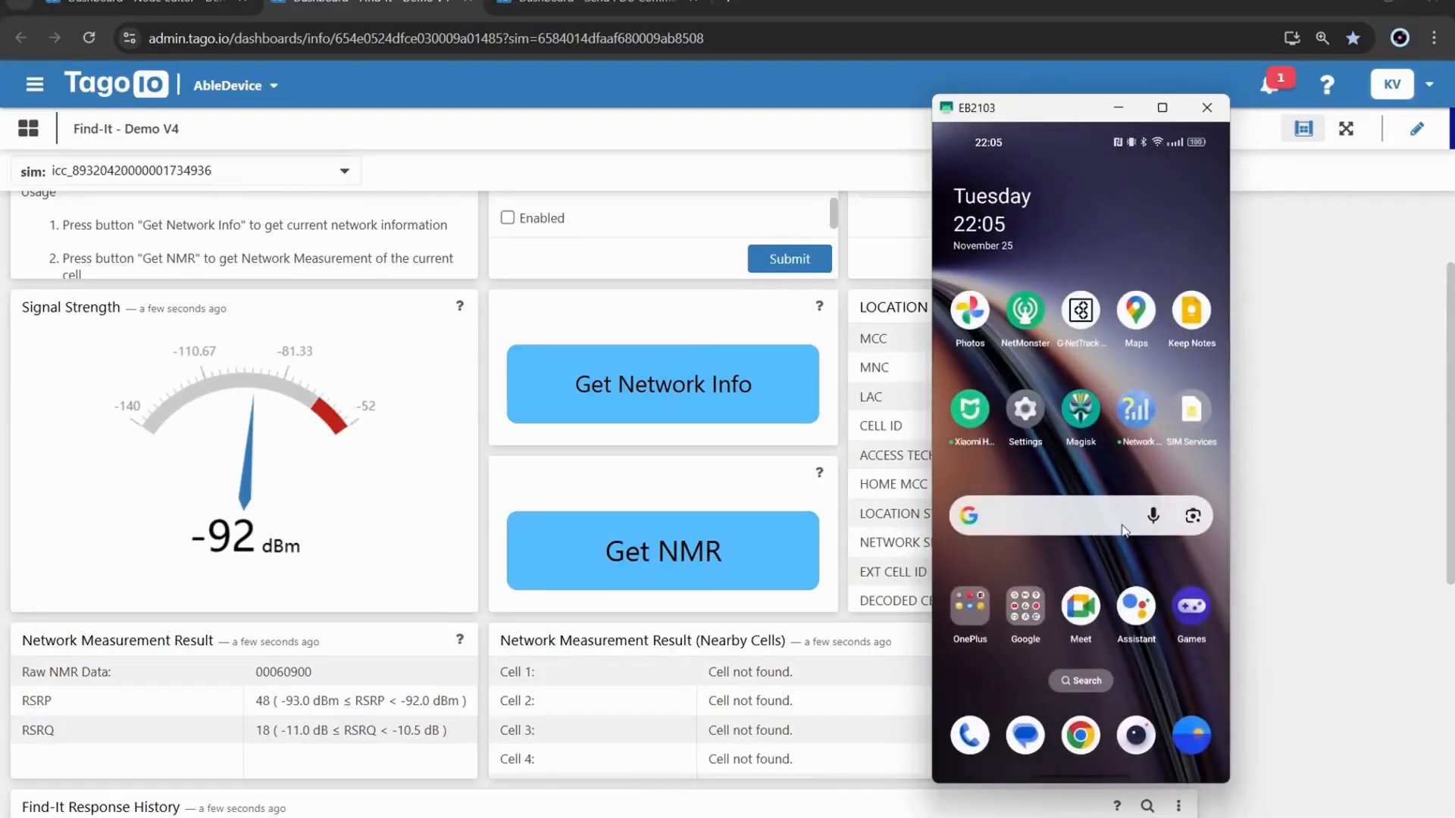
click(1034, 318)
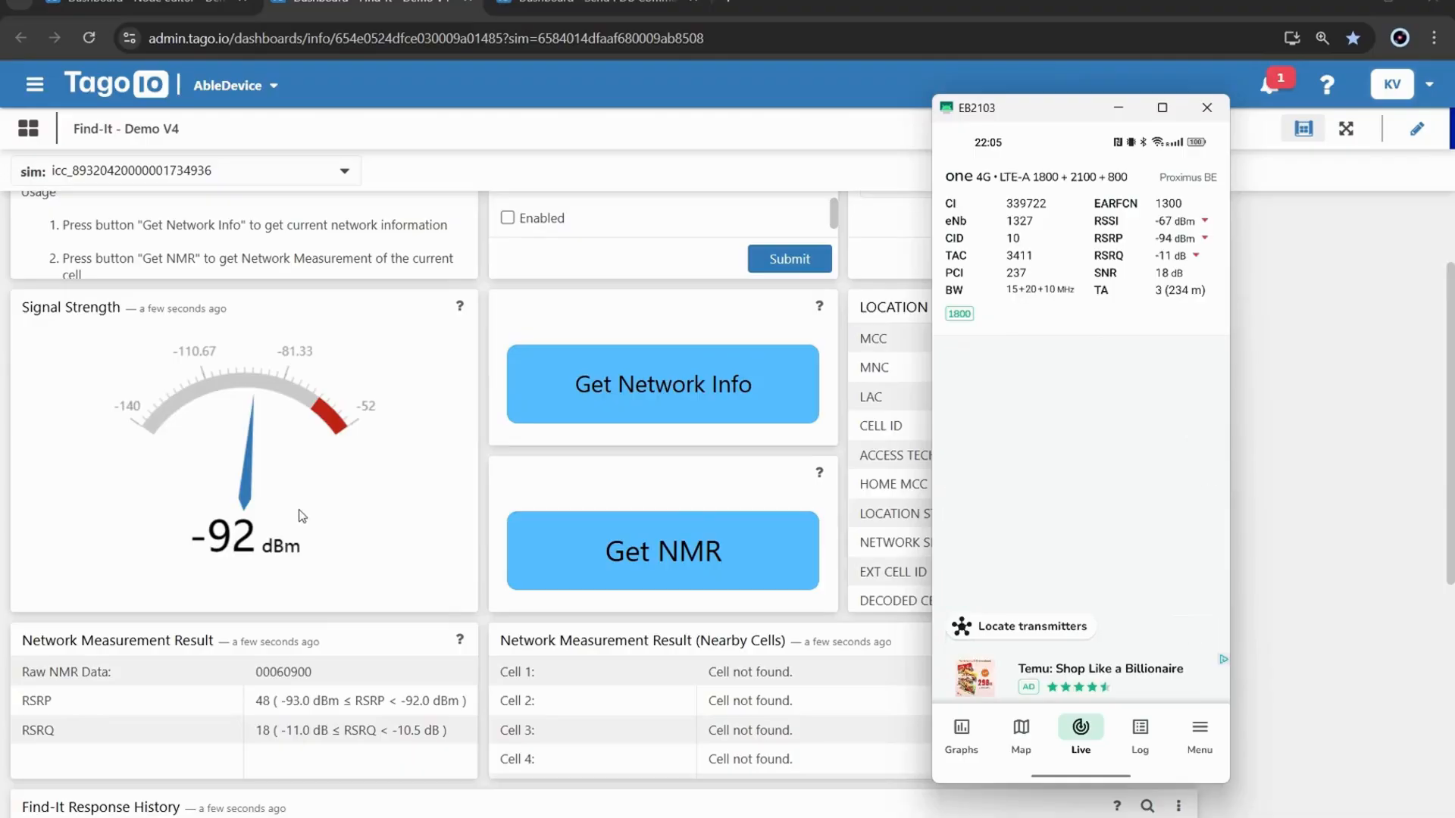
click(324, 468)
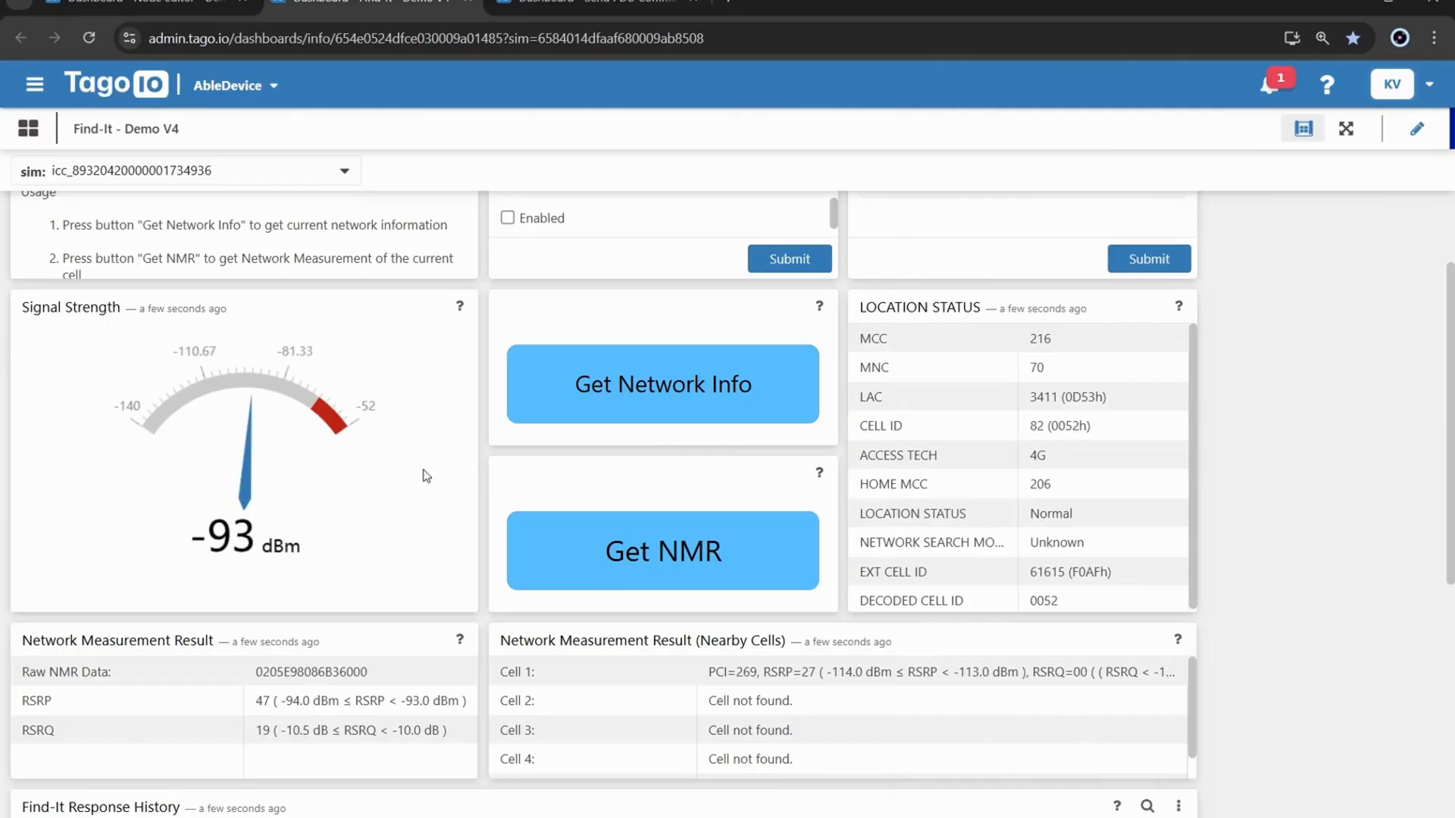
Step: Return to the Node editor - Demo V4 dashboard, check the Received PDU table, and open the node graph
click(178, 4)
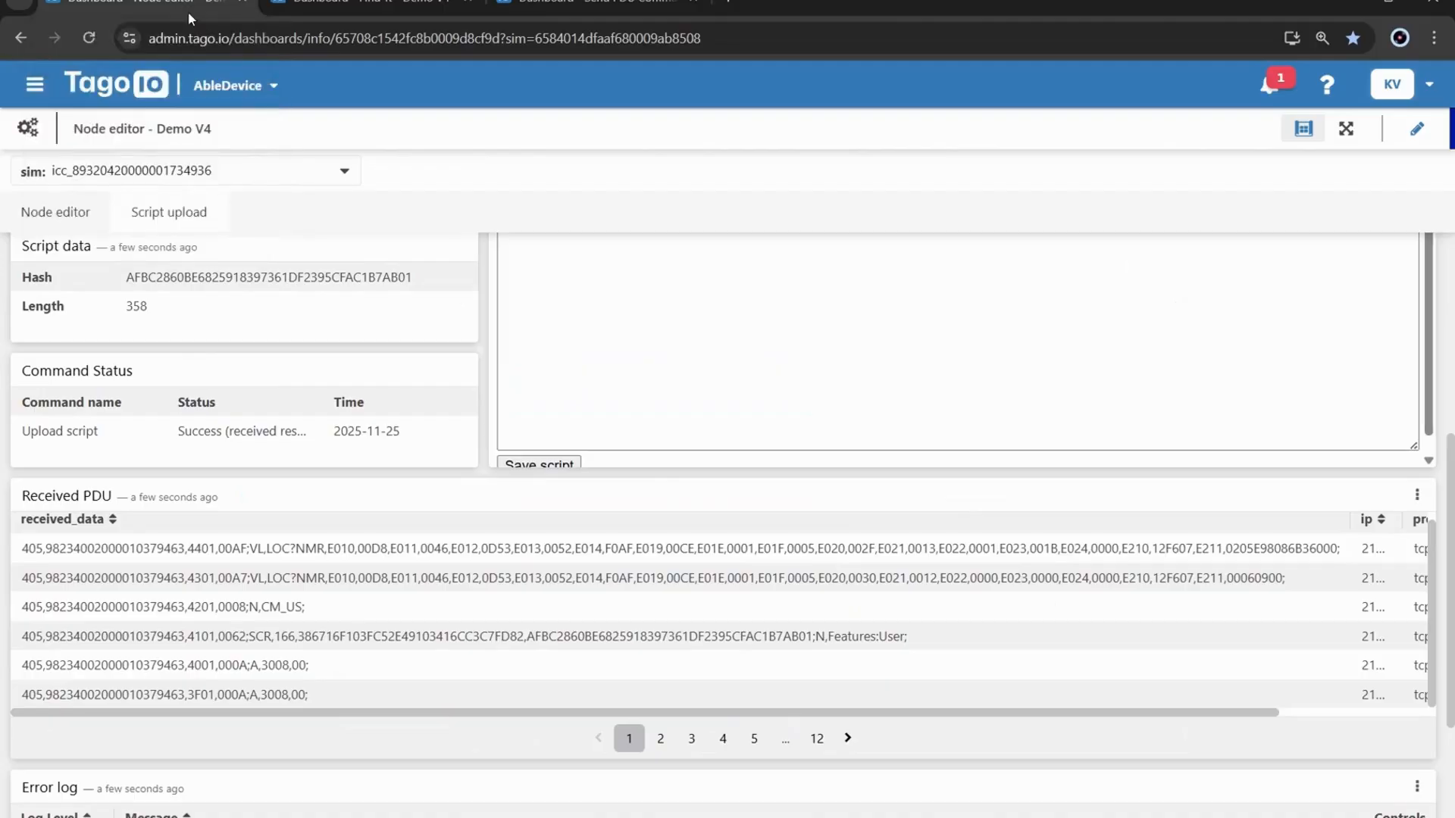
click(46, 226)
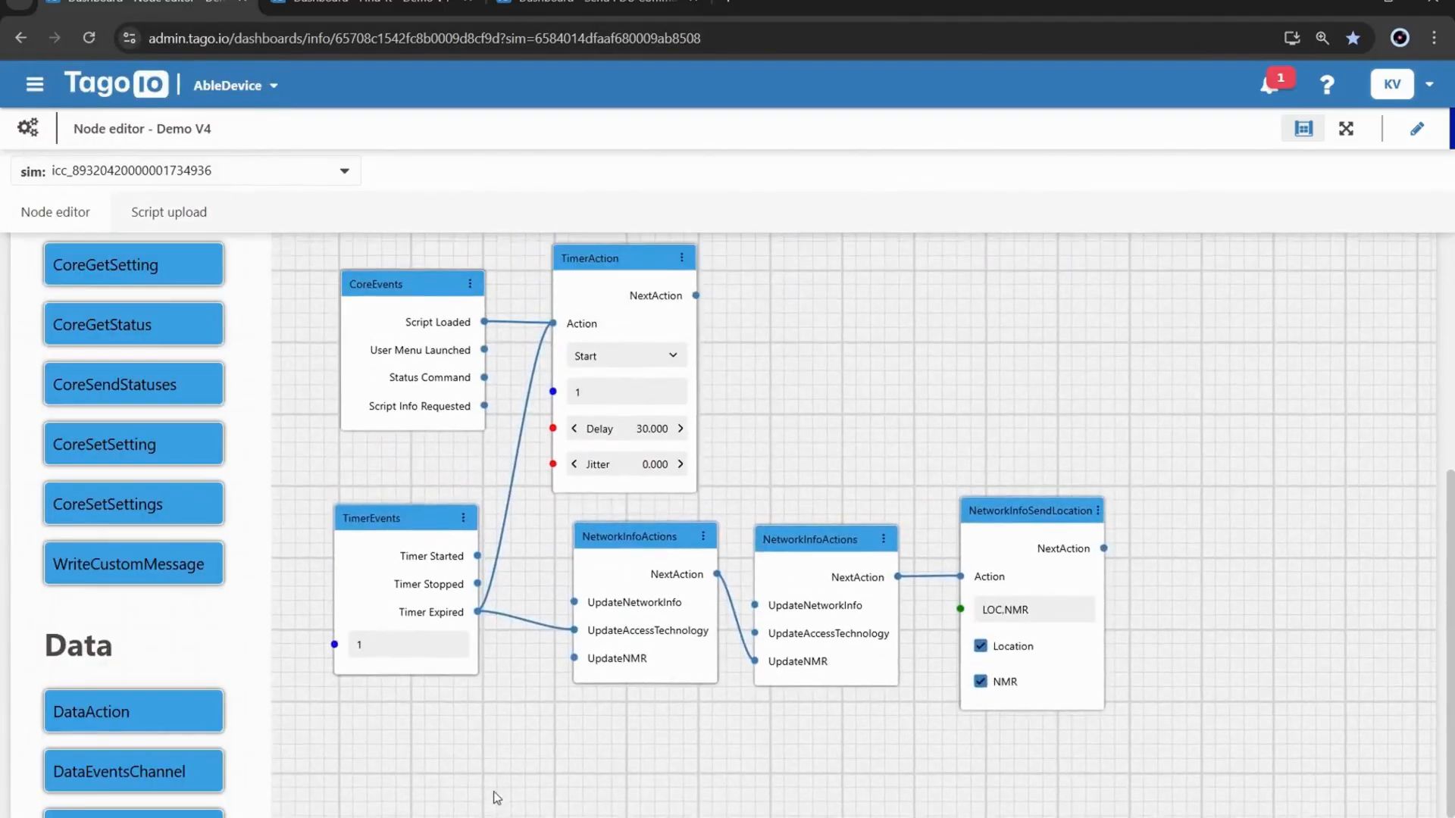